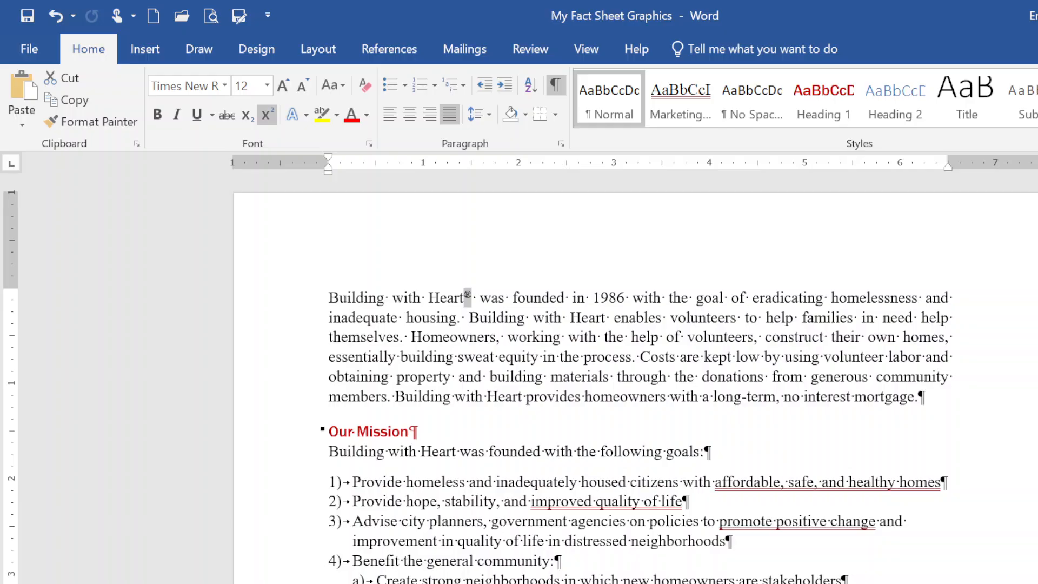
- Place the insertion point at the start of the opening paragraph and hide the formatting marks
left_click(328, 298)
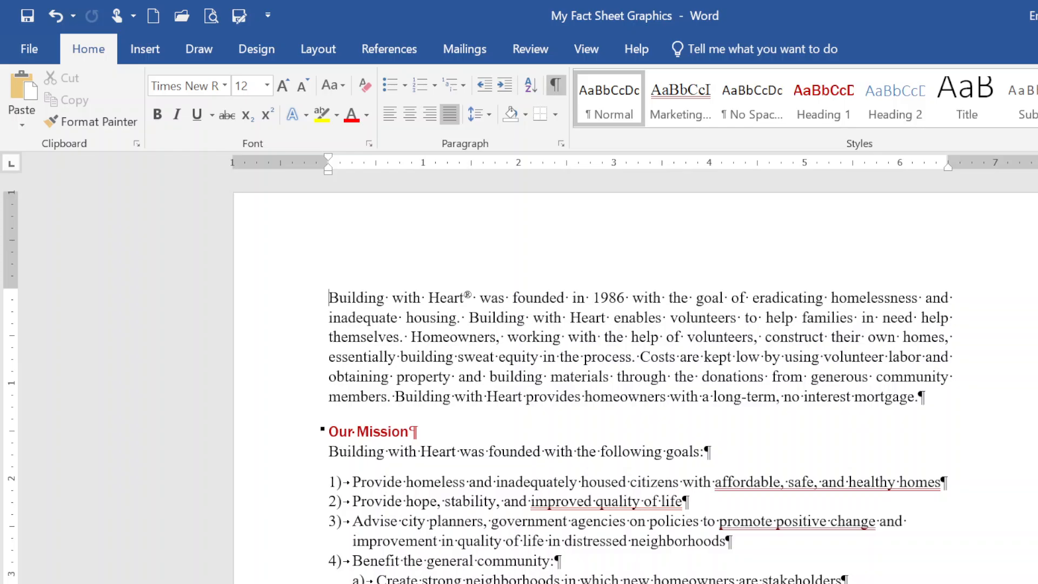
left_click(553, 83)
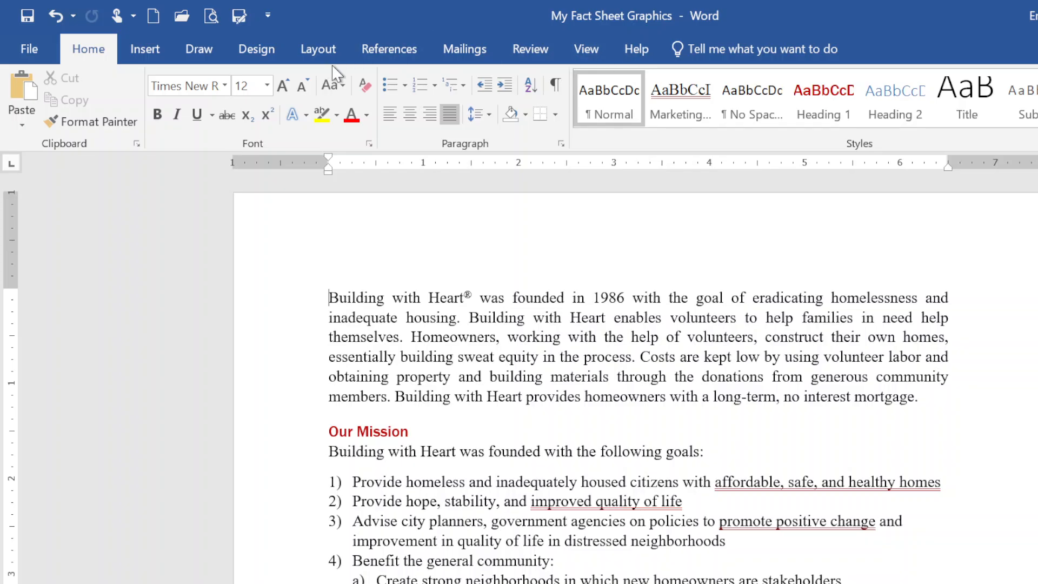
- Insert the building_with_heart picture from the H: drive's Word Part 1 > Inserting Graphic Objects folder before the opening paragraph
left_click(146, 52)
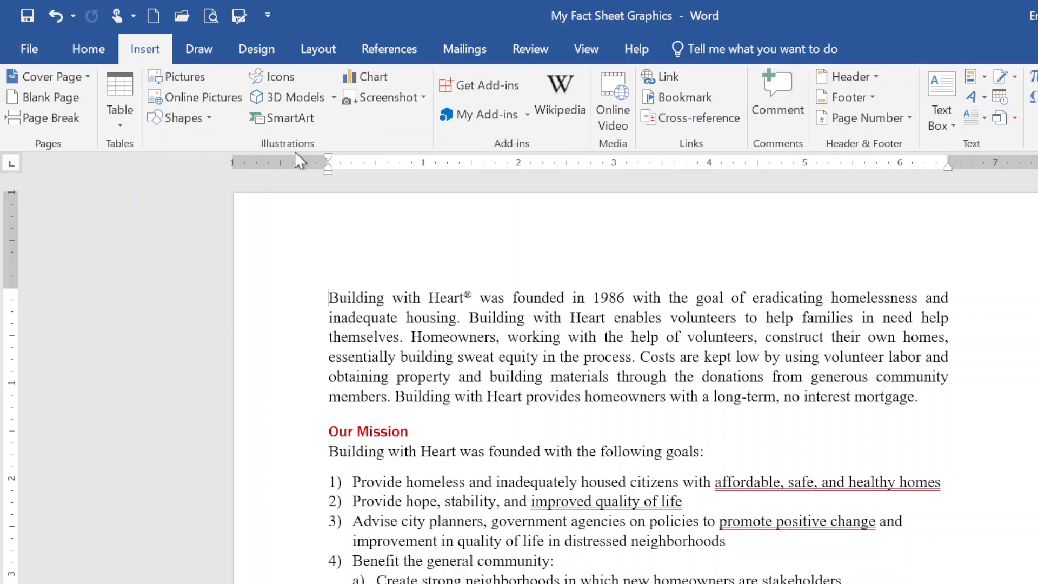
left_click(184, 79)
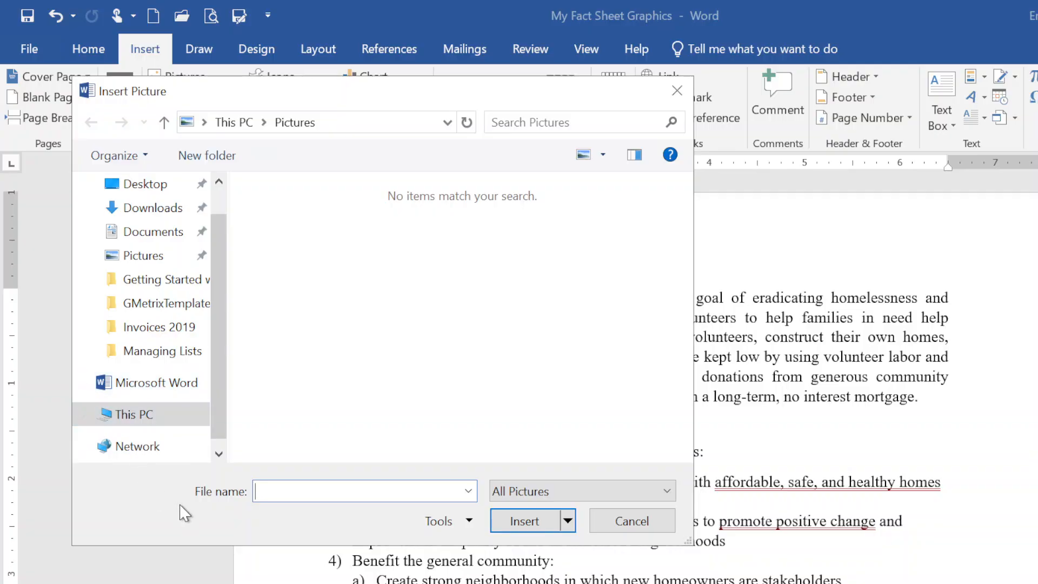
left_click(130, 416)
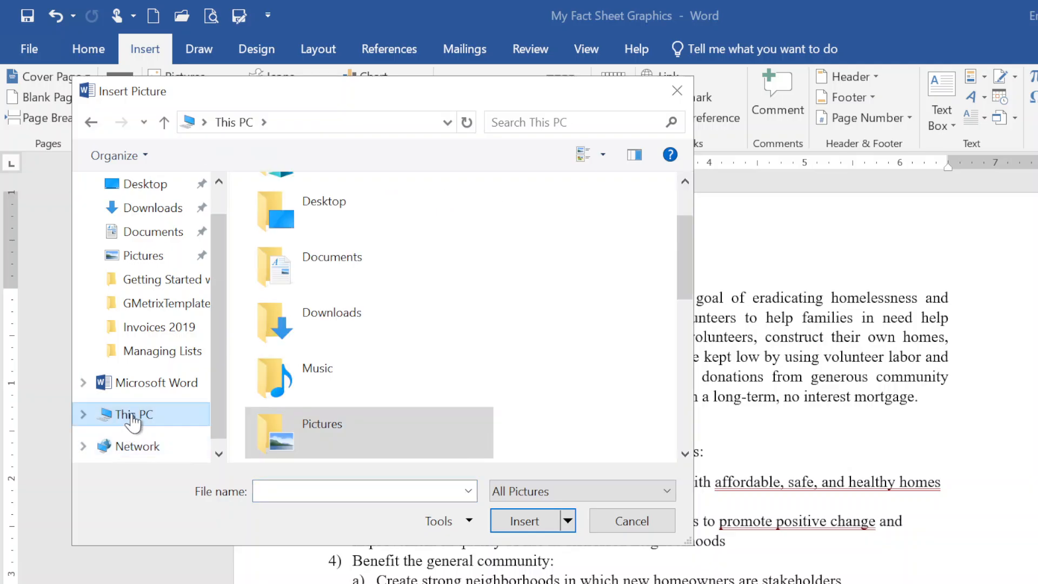
scroll(264, 381, "down", 10)
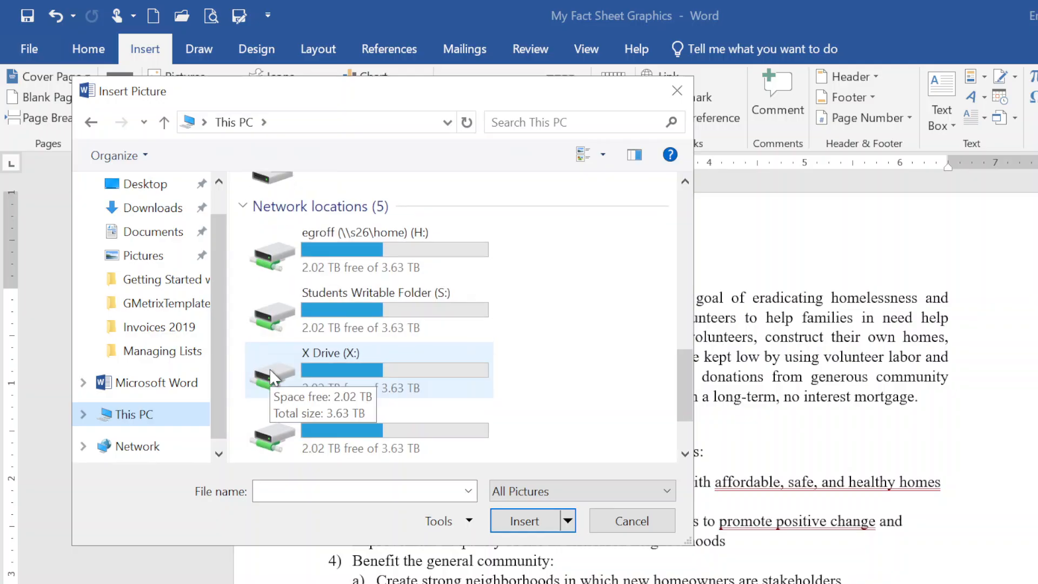
double_click(338, 268)
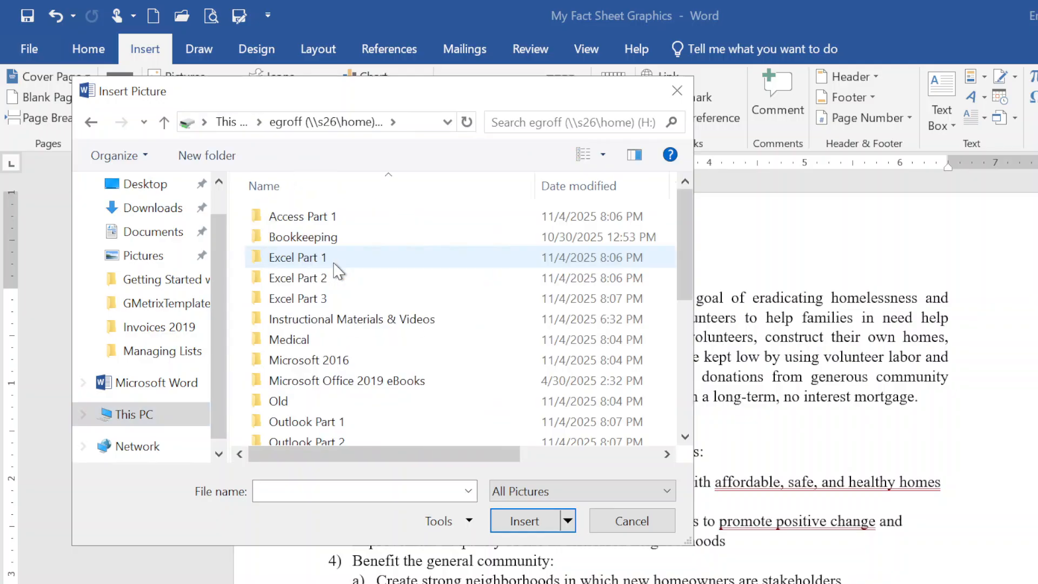
scroll(337, 272, "down", 5)
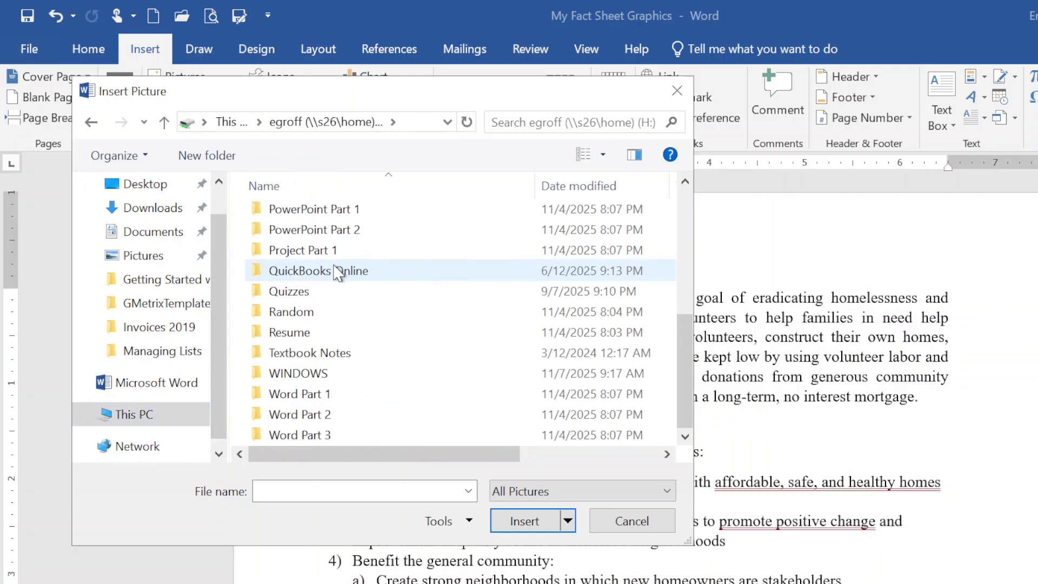
double_click(292, 396)
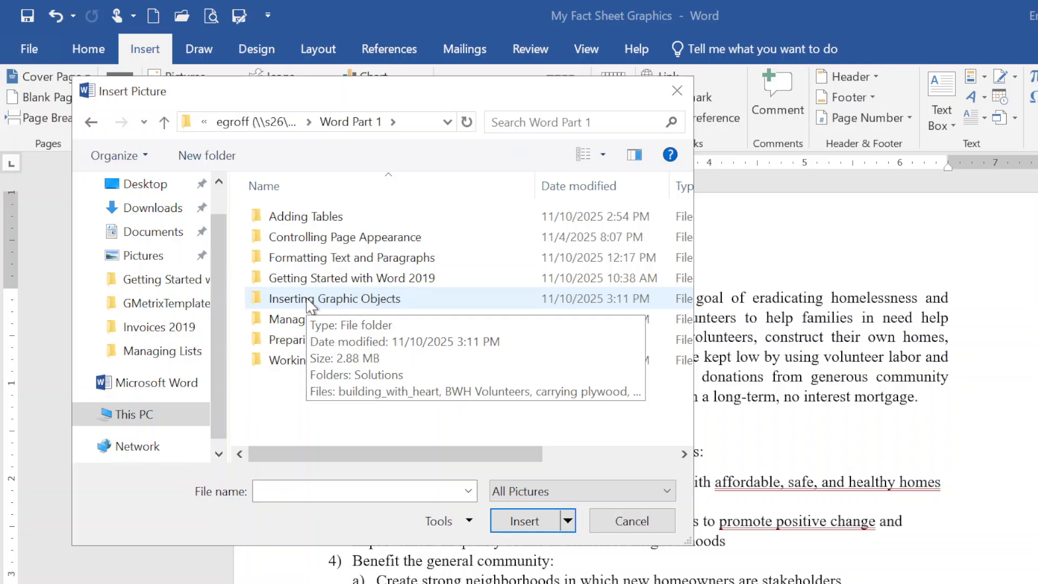
double_click(310, 300)
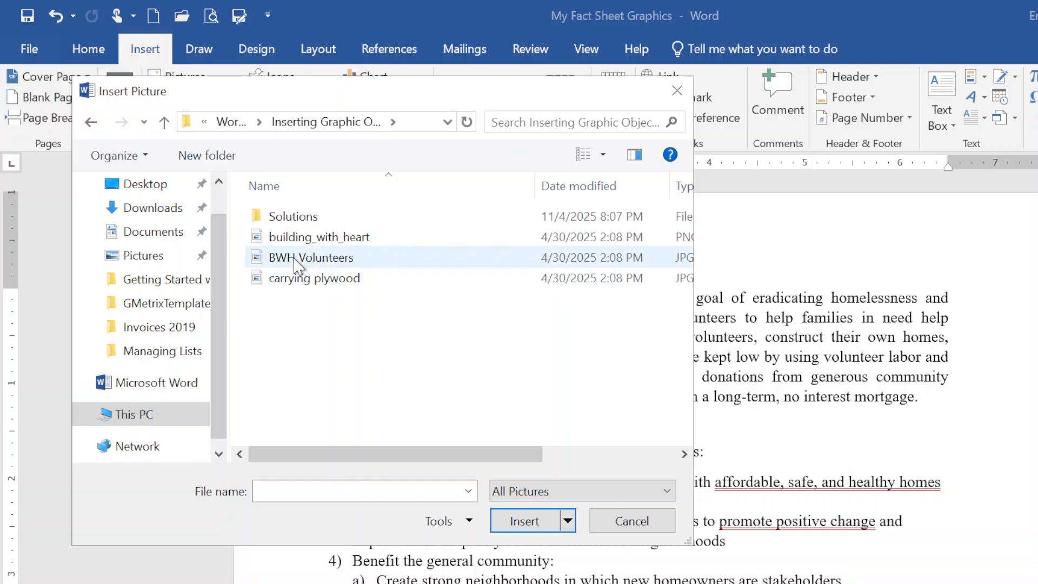
left_click(296, 238)
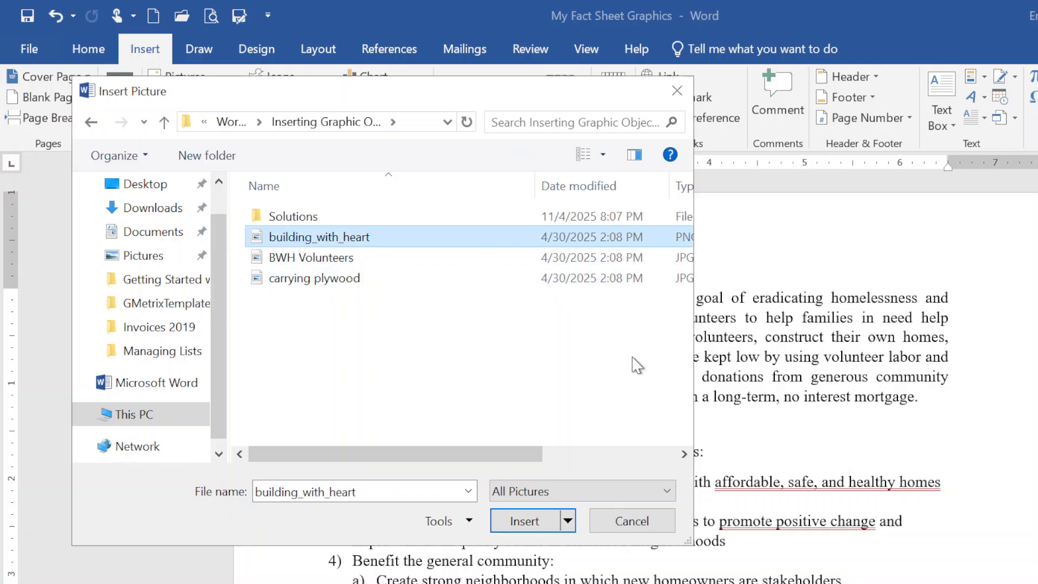
left_click(524, 522)
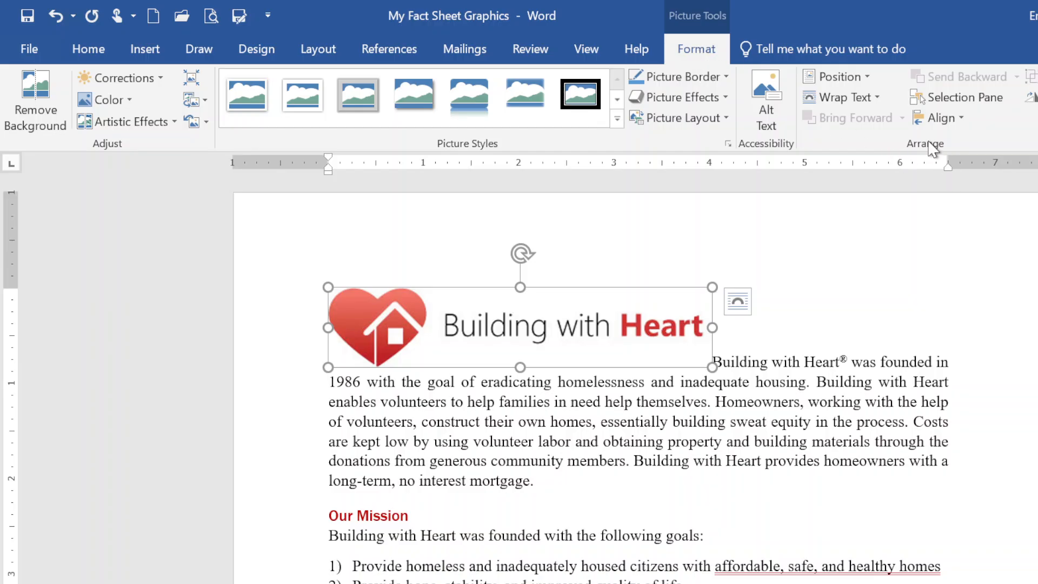
- Set the logo's text wrapping to Top and bottom with a bottom distance from text of 0.5"
left_click(855, 80)
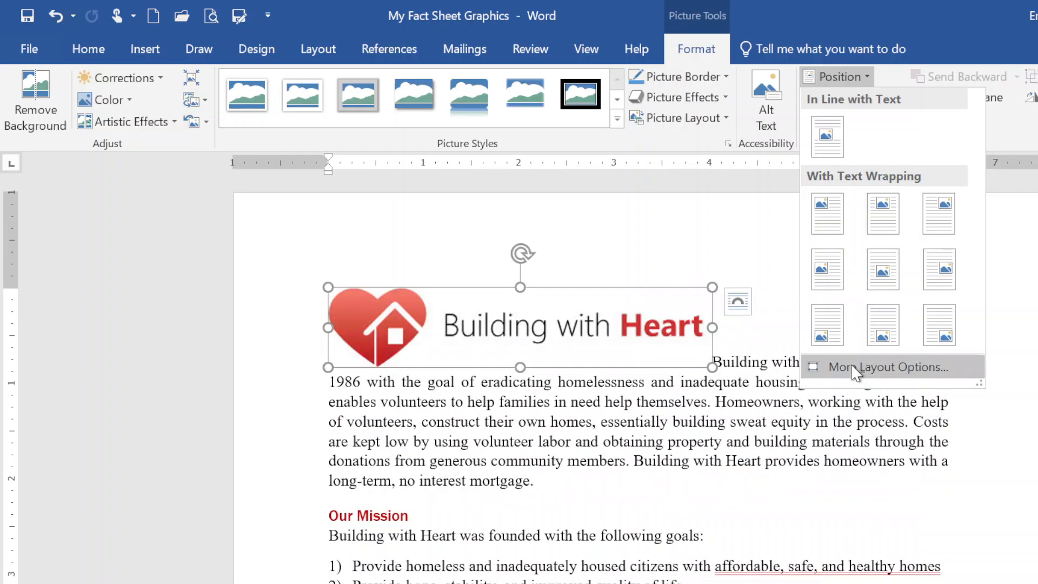
left_click(852, 367)
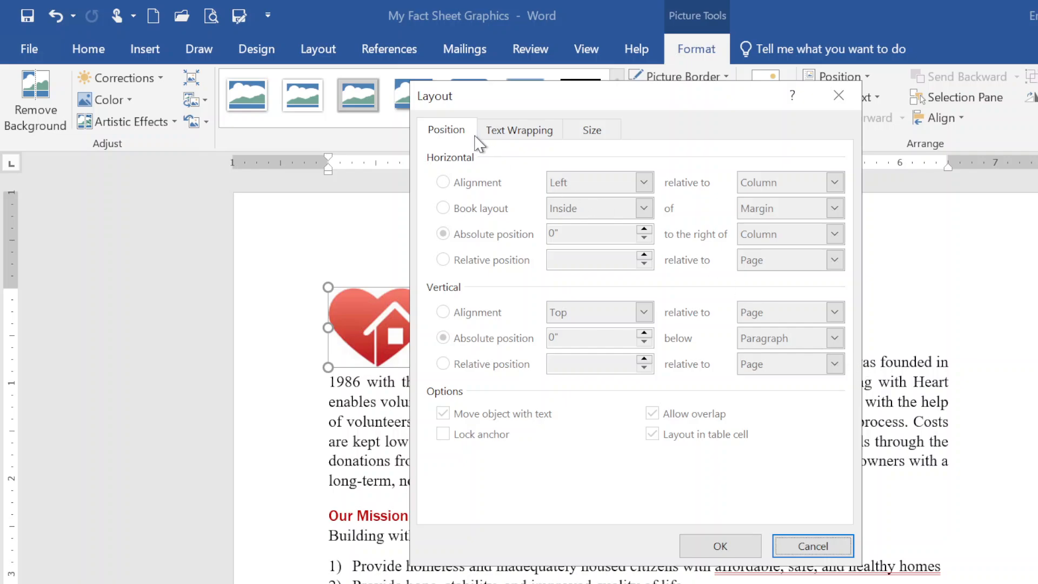
left_click(510, 131)
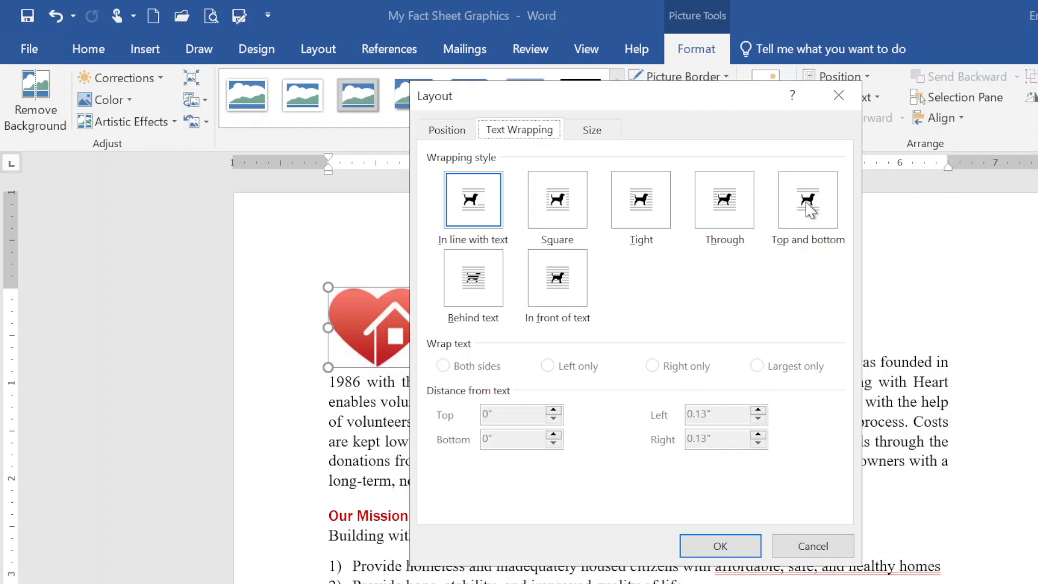
left_click(812, 212)
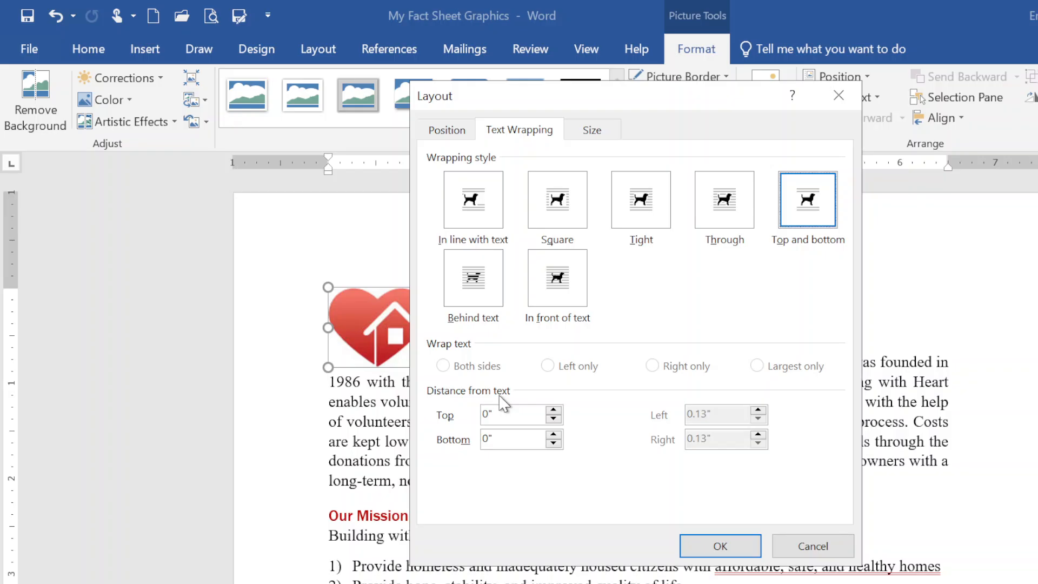
left_click(554, 435)
left_click(554, 435)
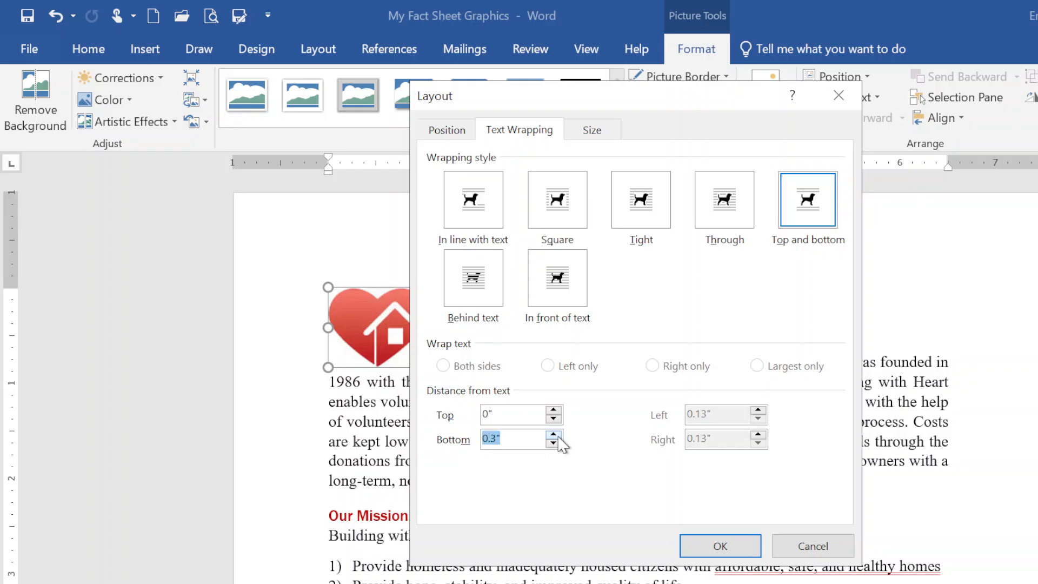
left_click(553, 435)
left_click(554, 435)
left_click(721, 546)
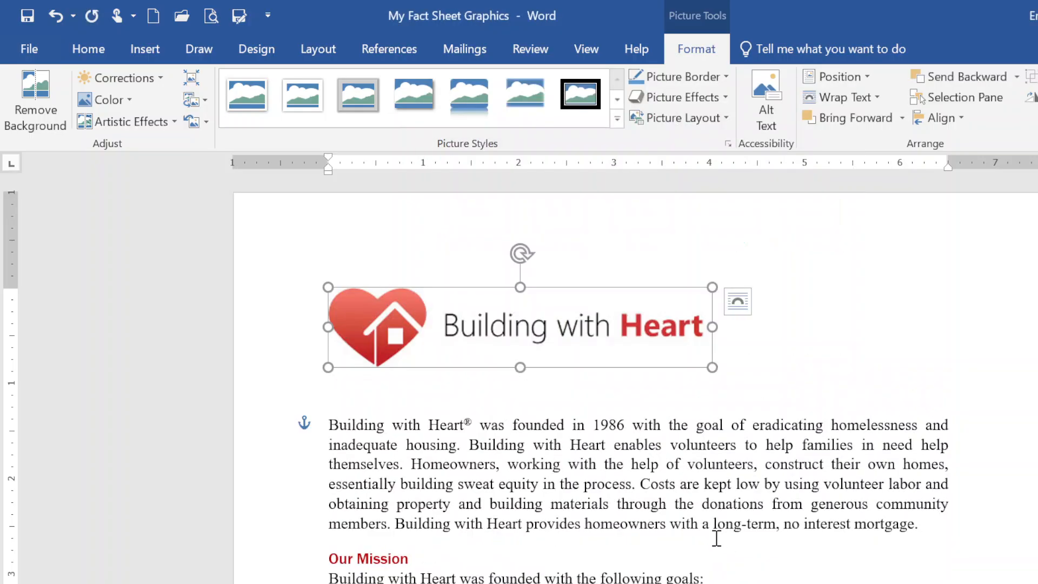
- Insert the BWH Volunteers picture at the end of the opening paragraph
left_click(520, 478)
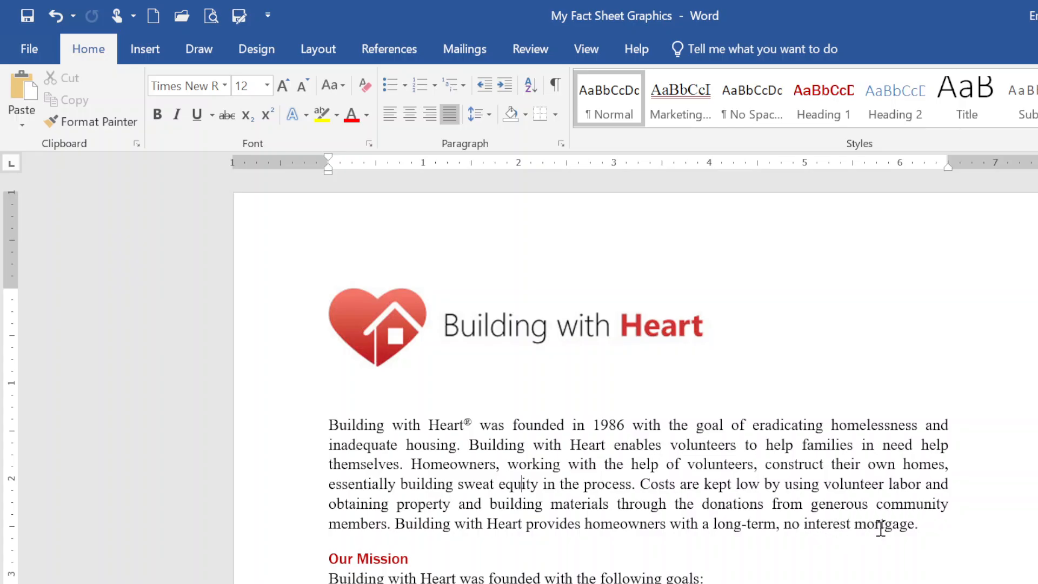
left_click(932, 525)
left_click(155, 50)
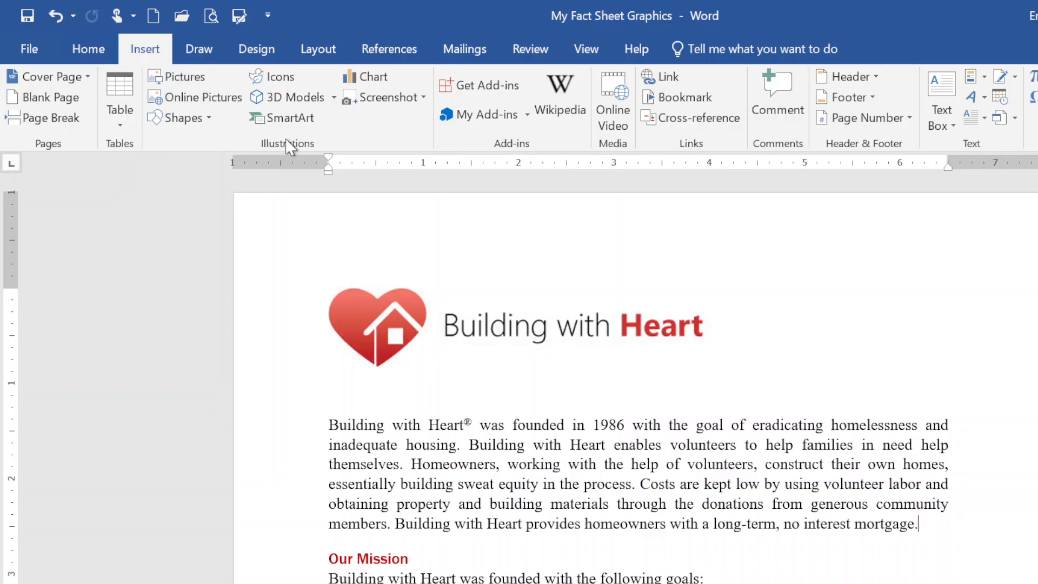
left_click(184, 72)
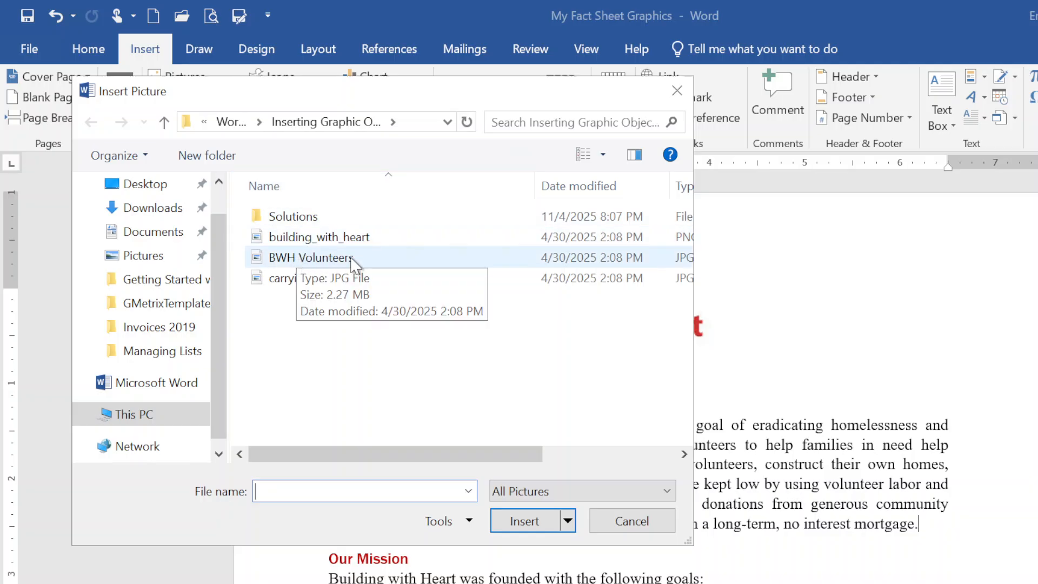
left_click(310, 263)
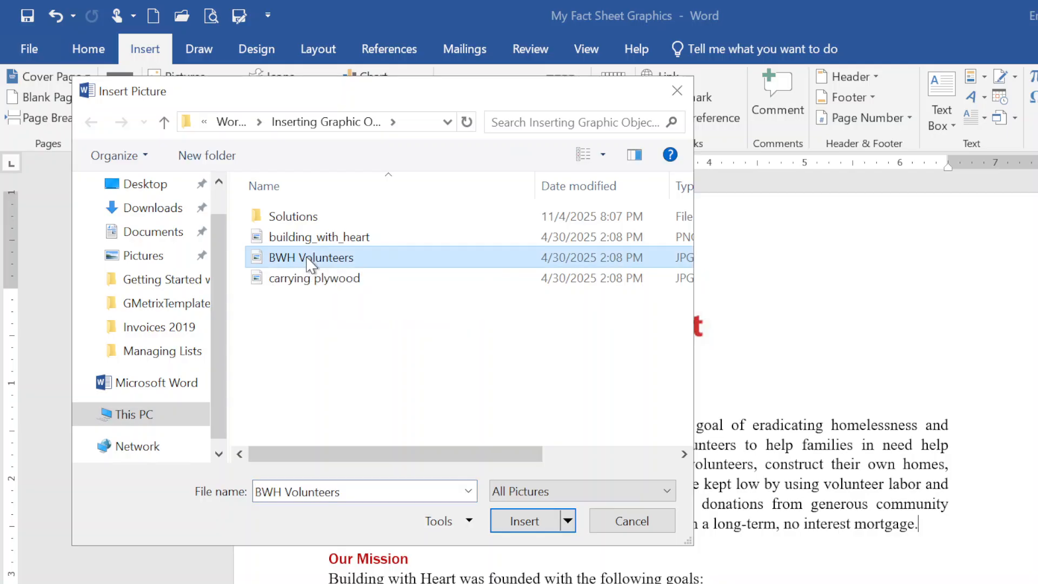
left_click(524, 521)
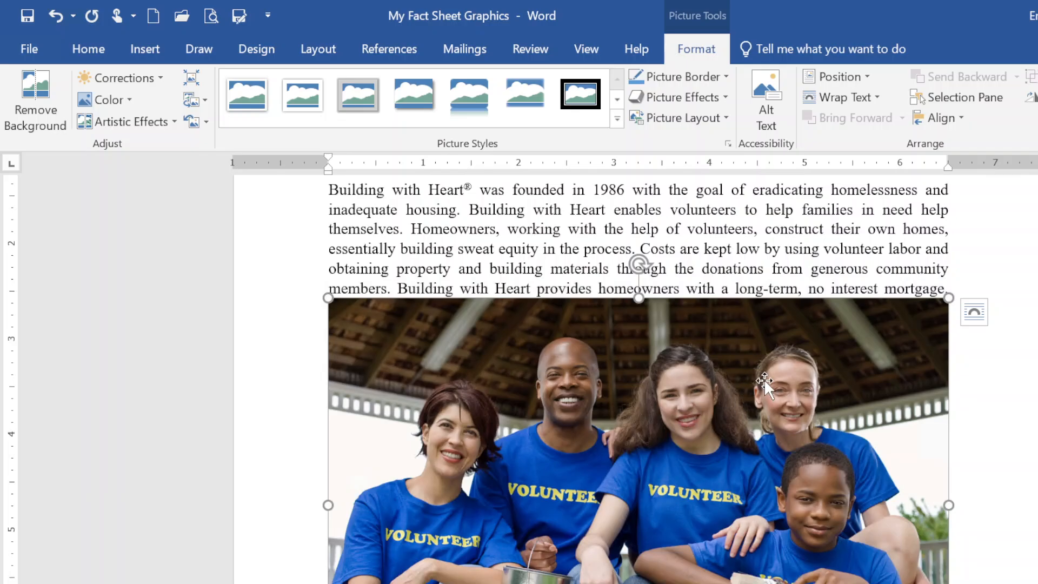
- Shrink the volunteers photo proportionally to about 2.2 inches wide
scroll(764, 379, "down", 1)
scroll(638, 378, "down", 1)
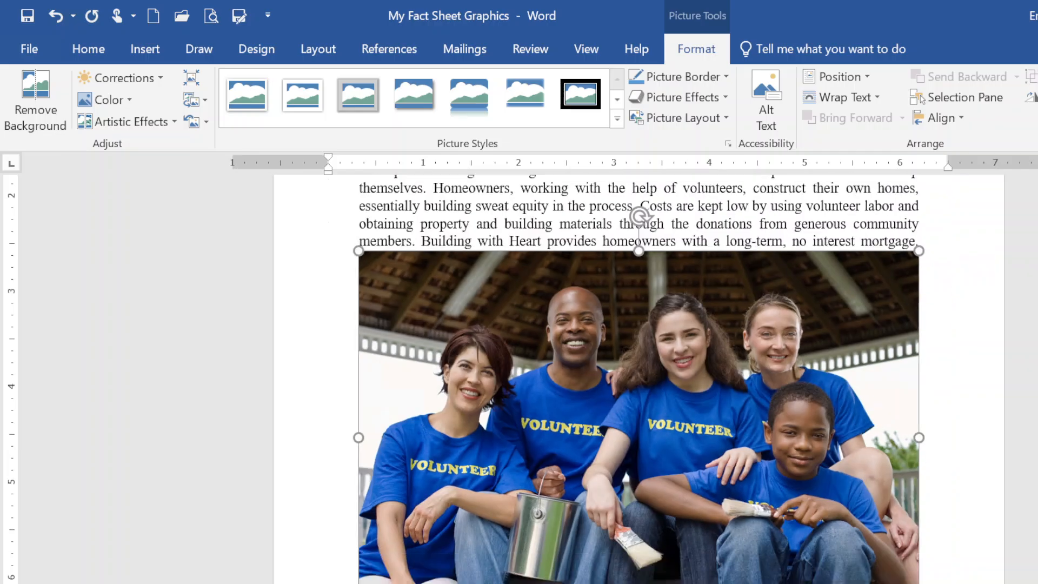
scroll(638, 379, "down", 1)
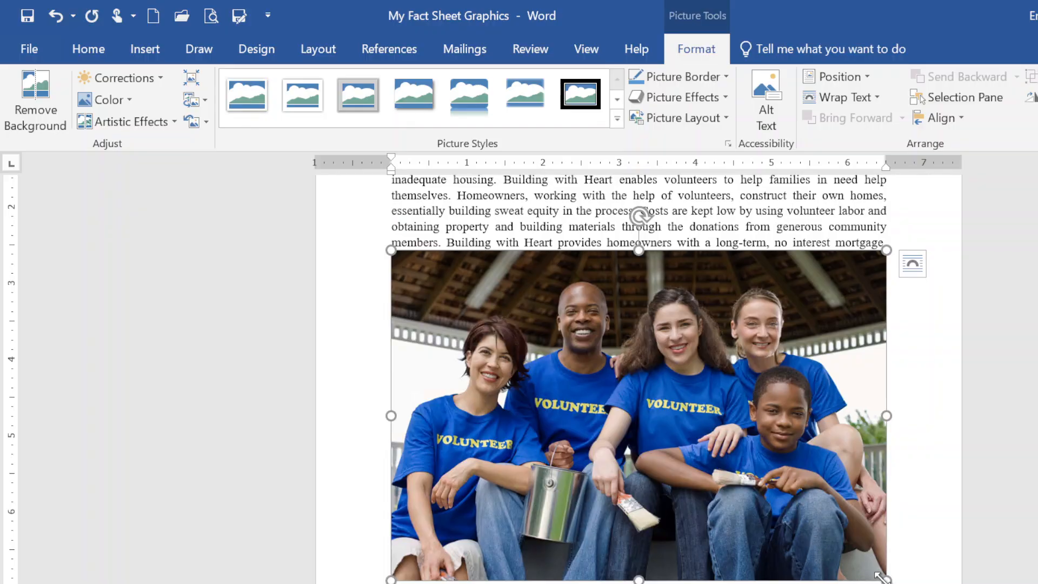
left_click_drag(881, 577, 440, 359)
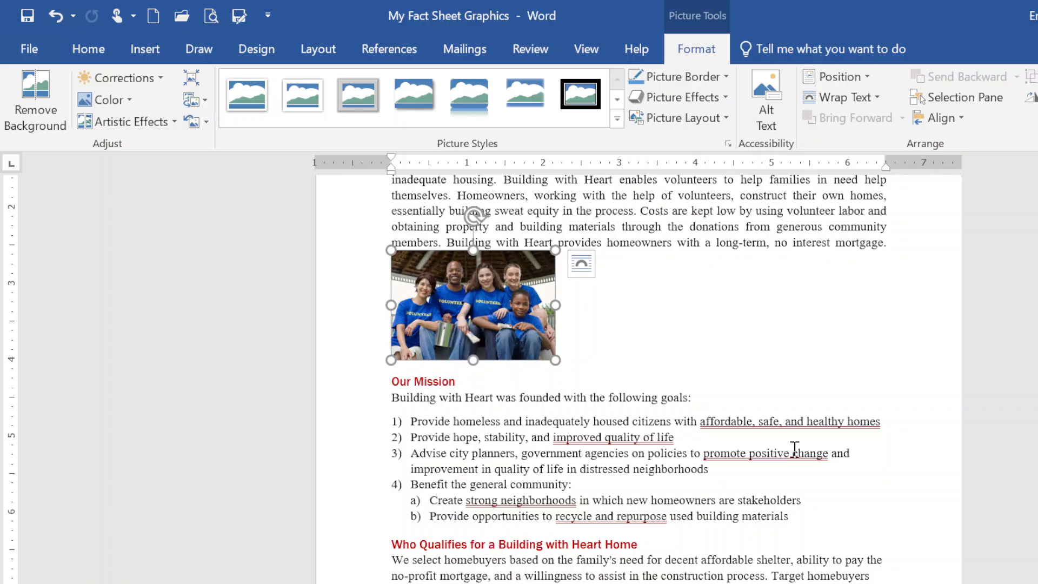
- Apply Square text wrapping to the volunteers photo
left_click(587, 259)
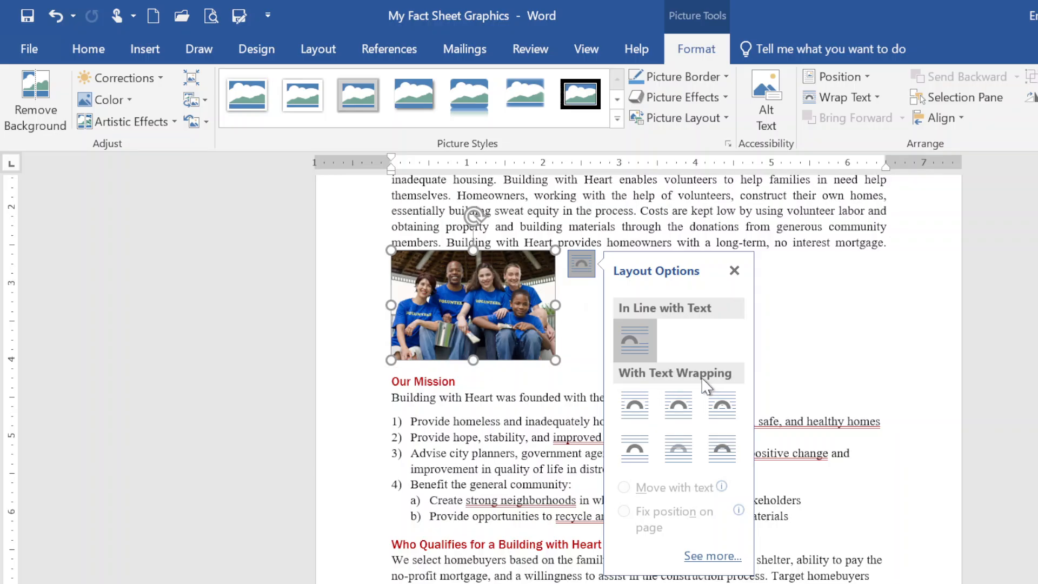
left_click(632, 405)
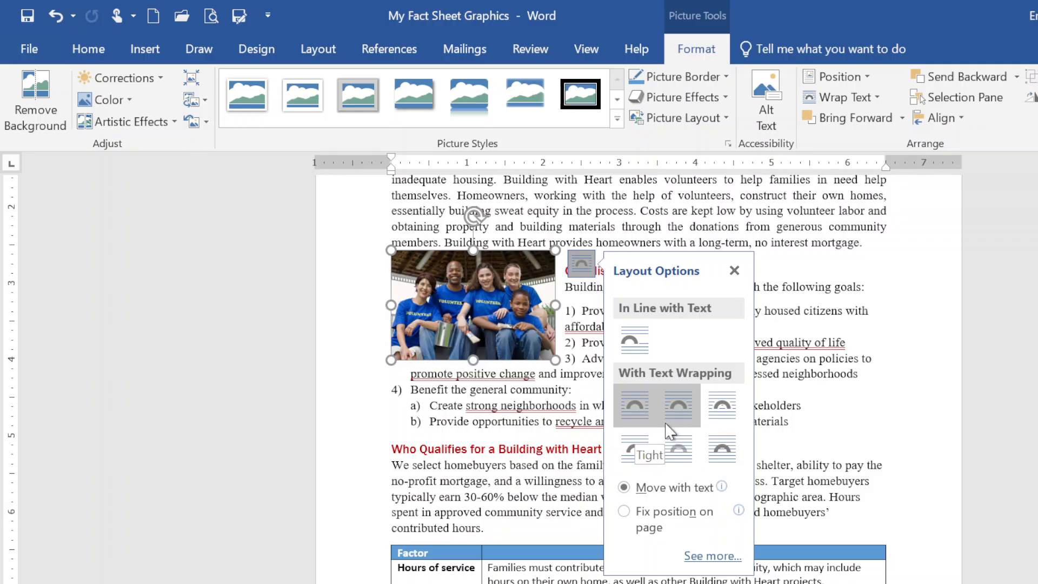
left_click(734, 271)
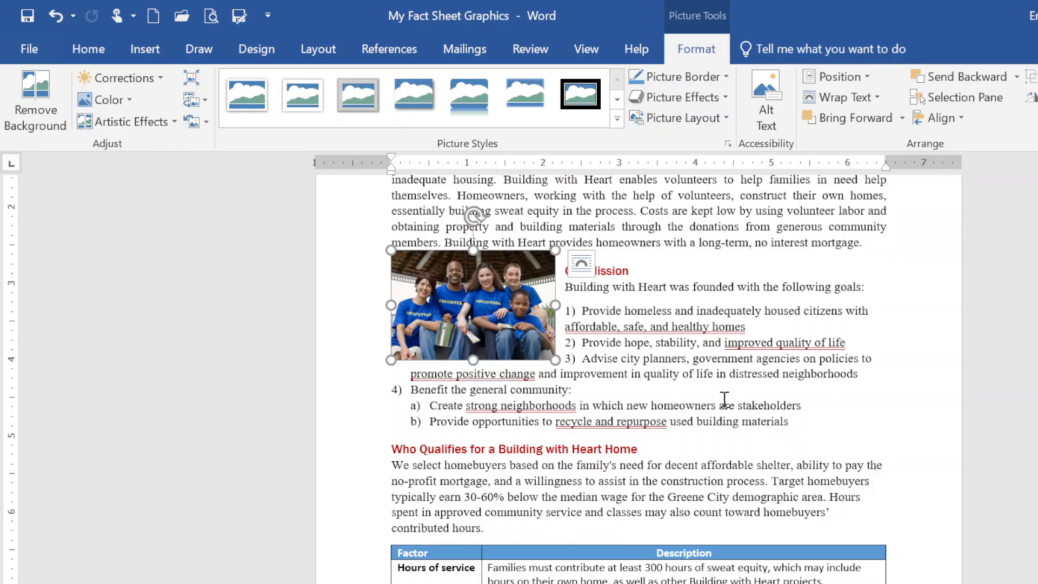
- Move the volunteers photo against the right margin beside the opening paragraph and enlarge it to about 2.3 inches wide
scroll(720, 400, "up", 2)
scroll(721, 400, "up", 1)
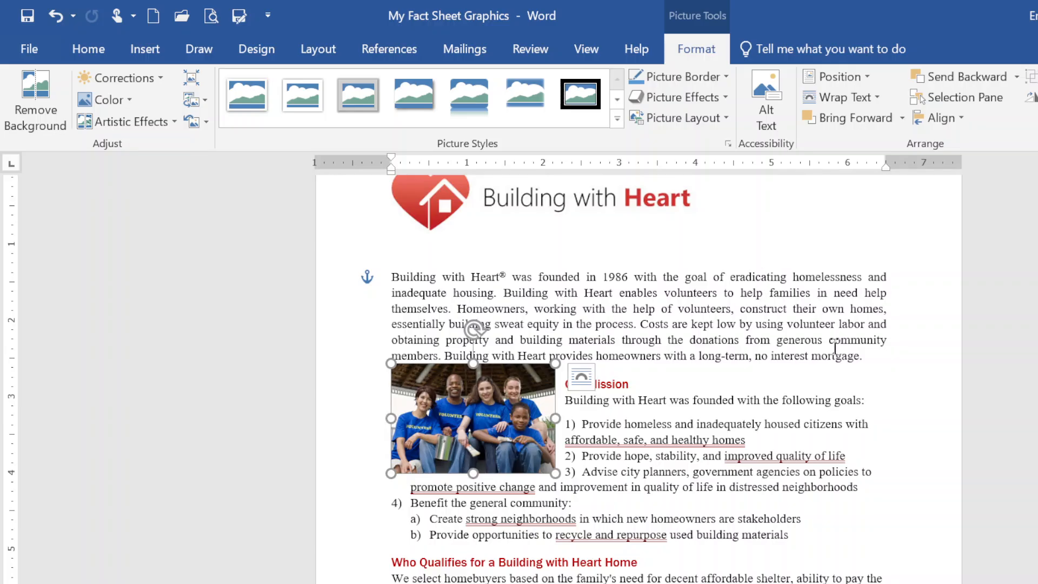
left_click_drag(472, 420, 813, 327)
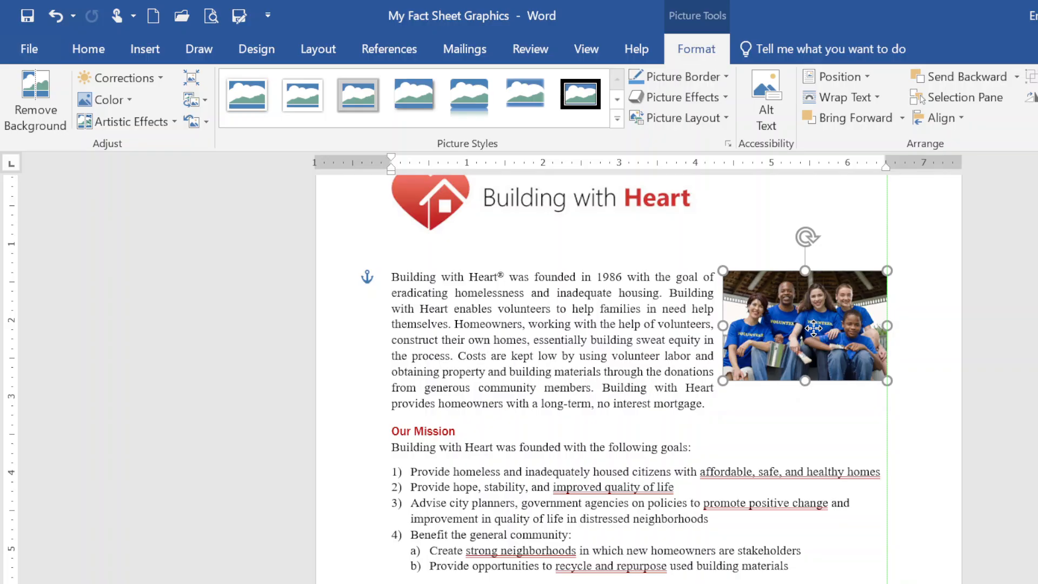
left_click_drag(813, 327, 815, 324)
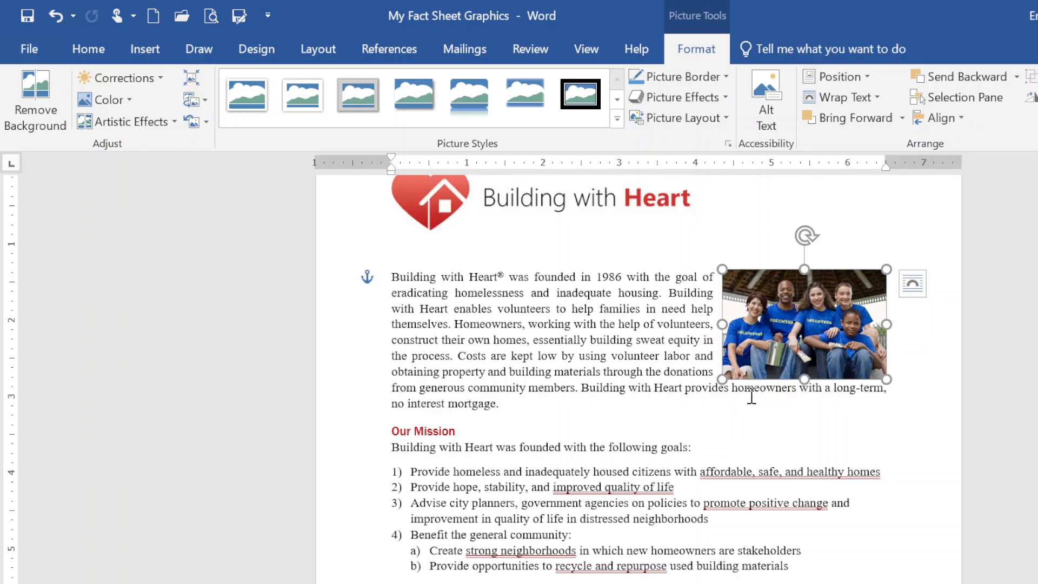
mouse_move(722, 379)
left_mouse_down()
mouse_move(687, 405)
mouse_move(715, 381)
mouse_move(709, 387)
left_mouse_up()
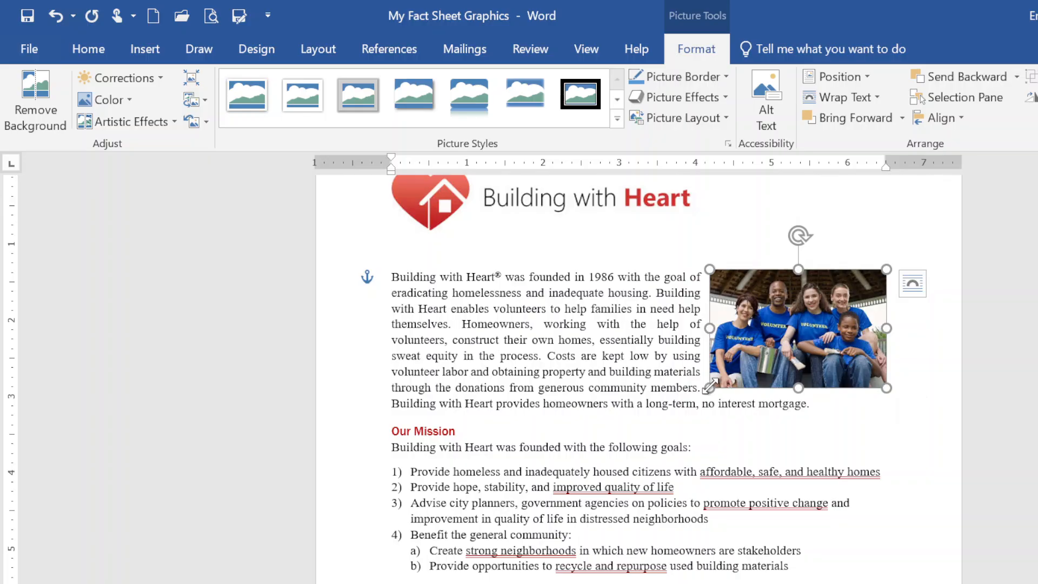
- Insert the carrying plywood picture into the empty table cell under Who Can Volunteer
scroll(706, 384, "down", 7)
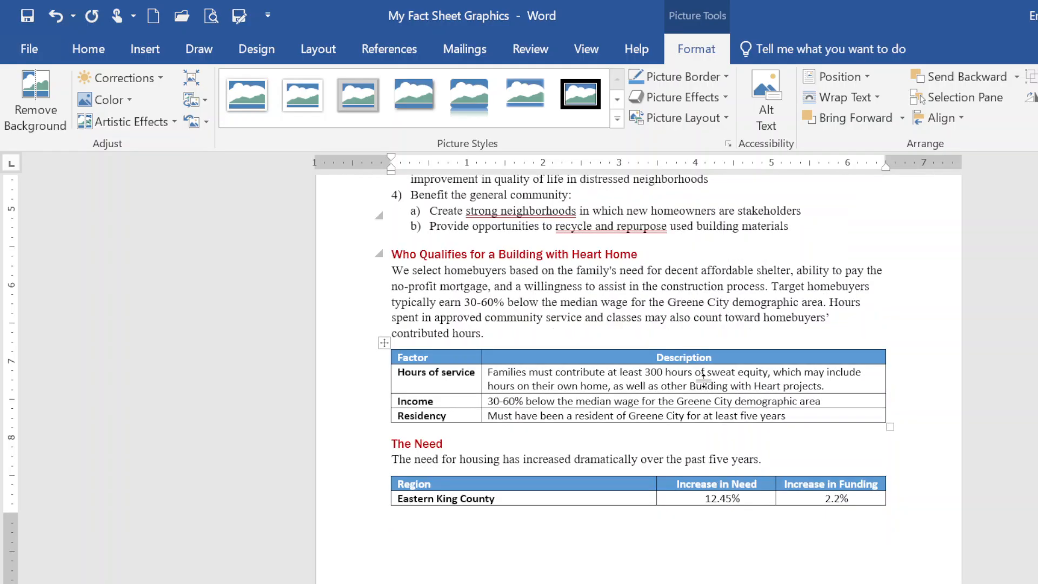
scroll(705, 379, "down", 6)
scroll(709, 375, "down", 3)
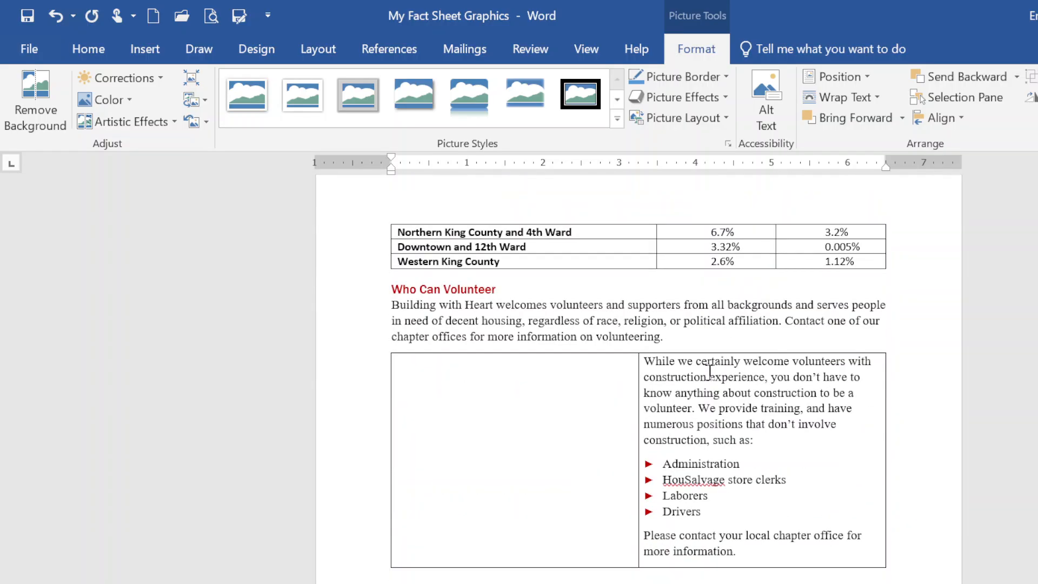
scroll(710, 372, "down", 2)
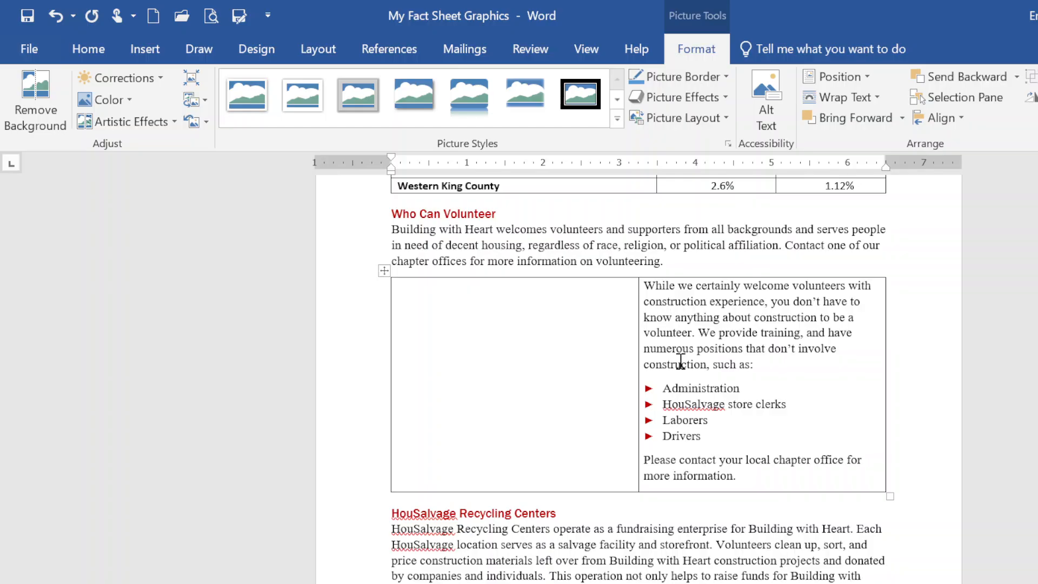
left_click(435, 313)
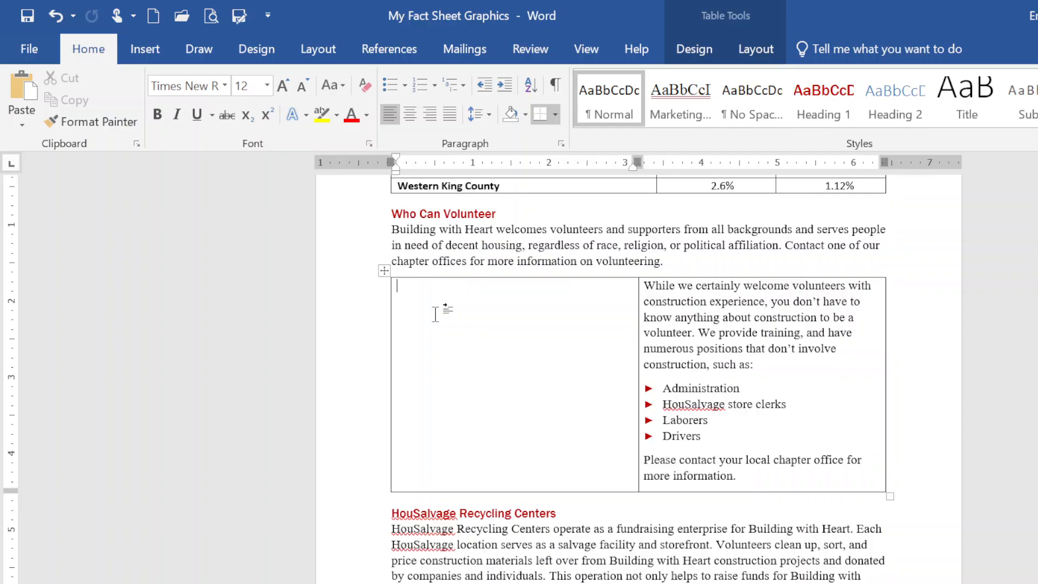
left_click(153, 59)
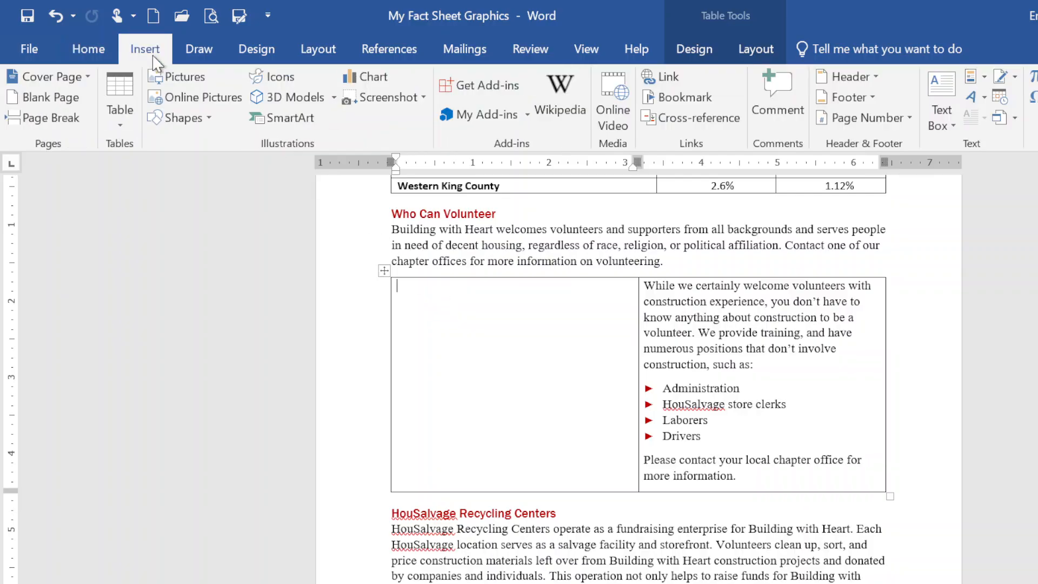
left_click(182, 81)
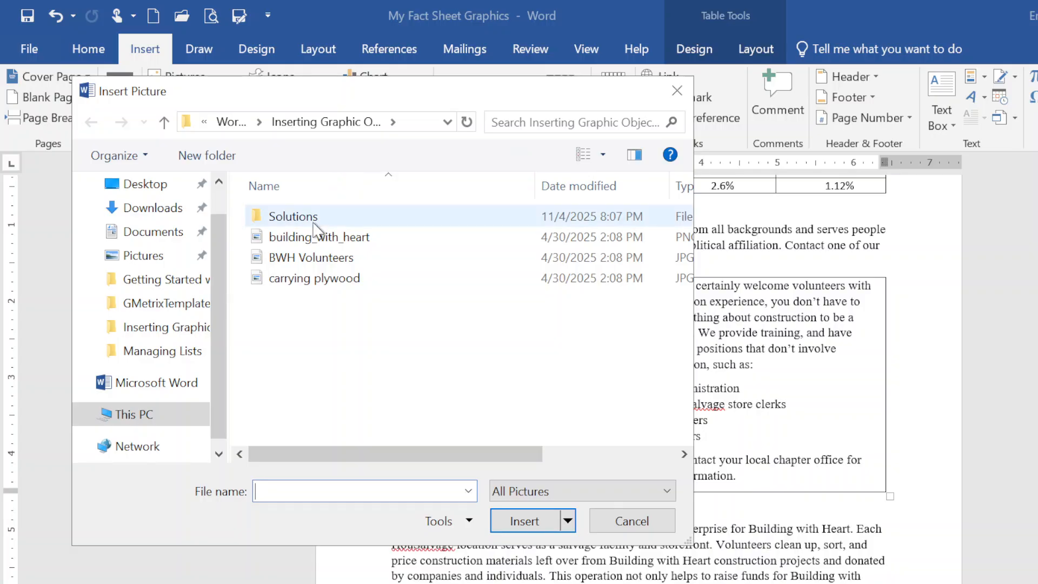
left_click(296, 282)
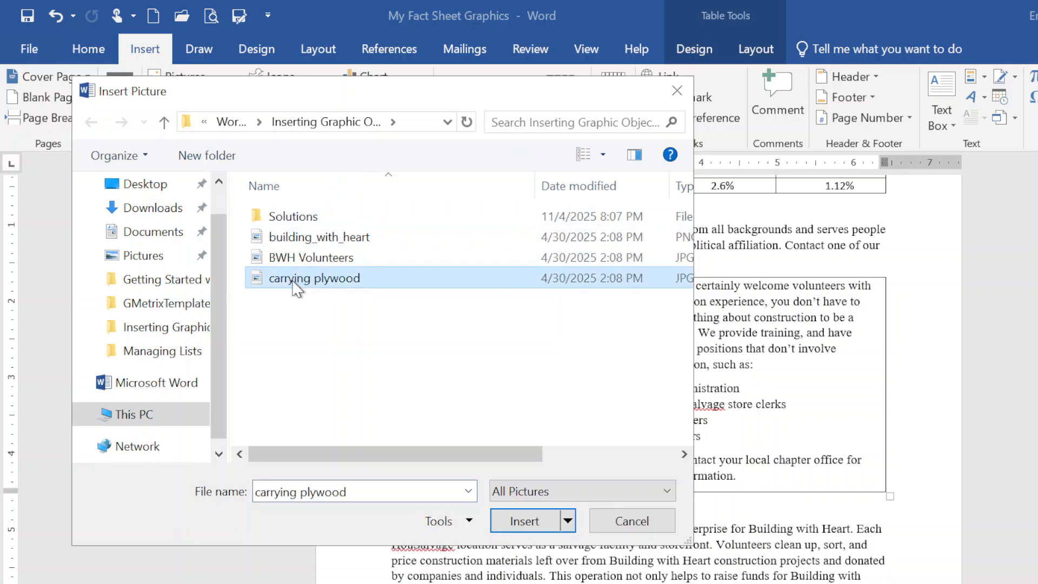
left_click(517, 529)
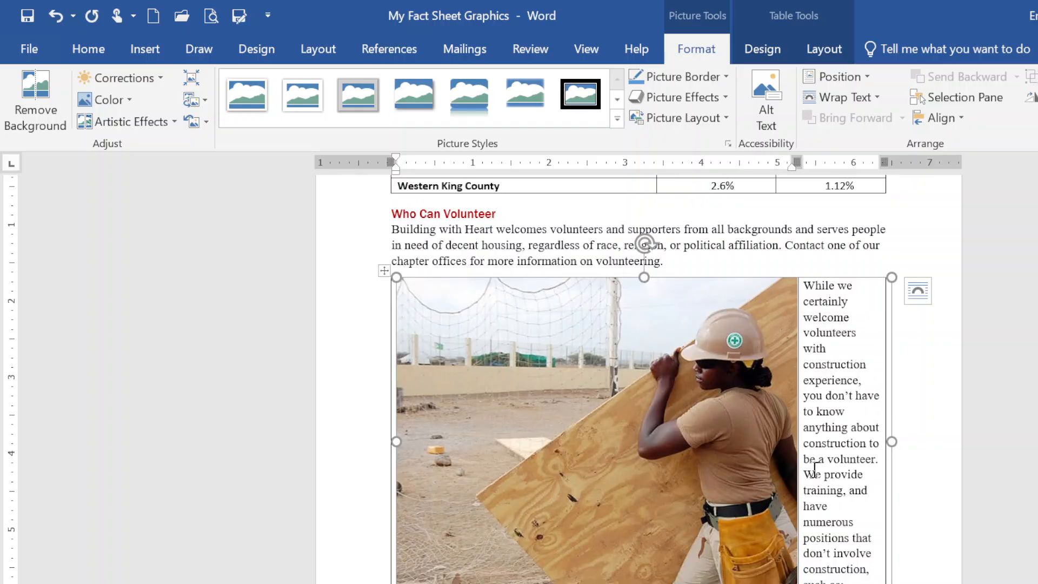
- Set the plywood picture's absolute width to 3 inches with the aspect ratio locked
scroll(816, 455, "down", 3)
scroll(816, 456, "down", 3)
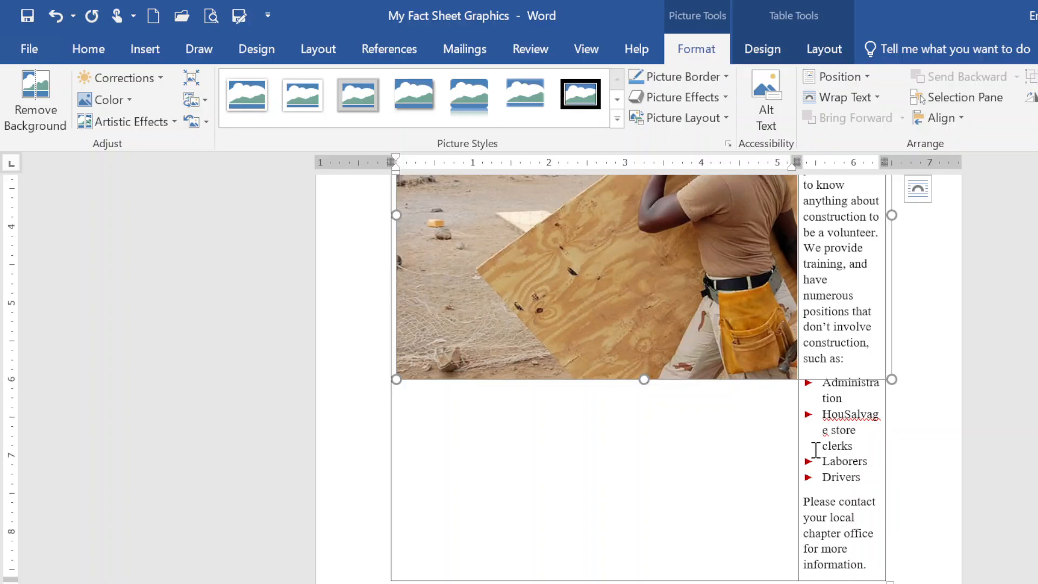
scroll(815, 447, "up", 6)
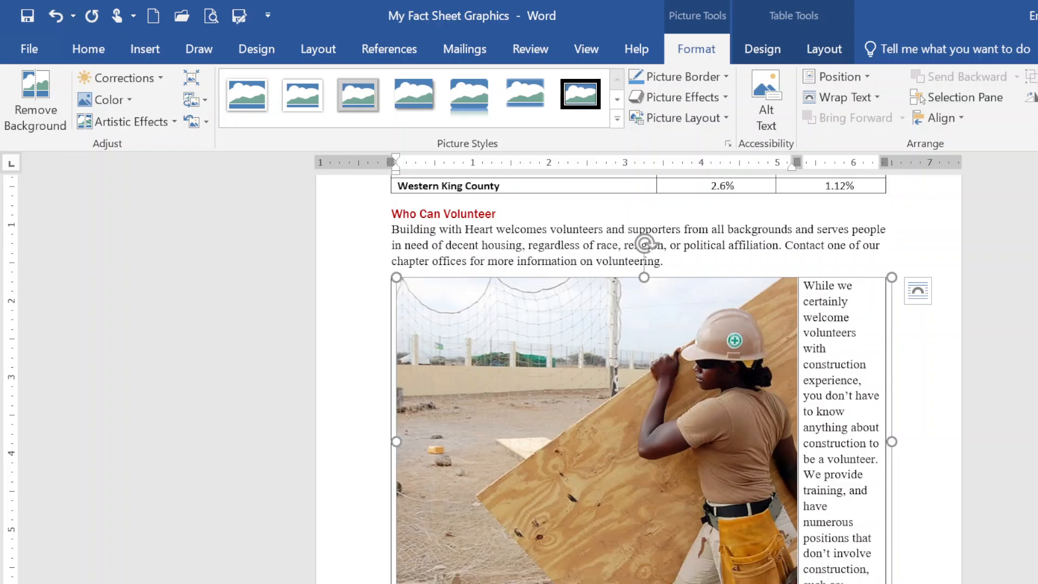
left_click(1036, 144)
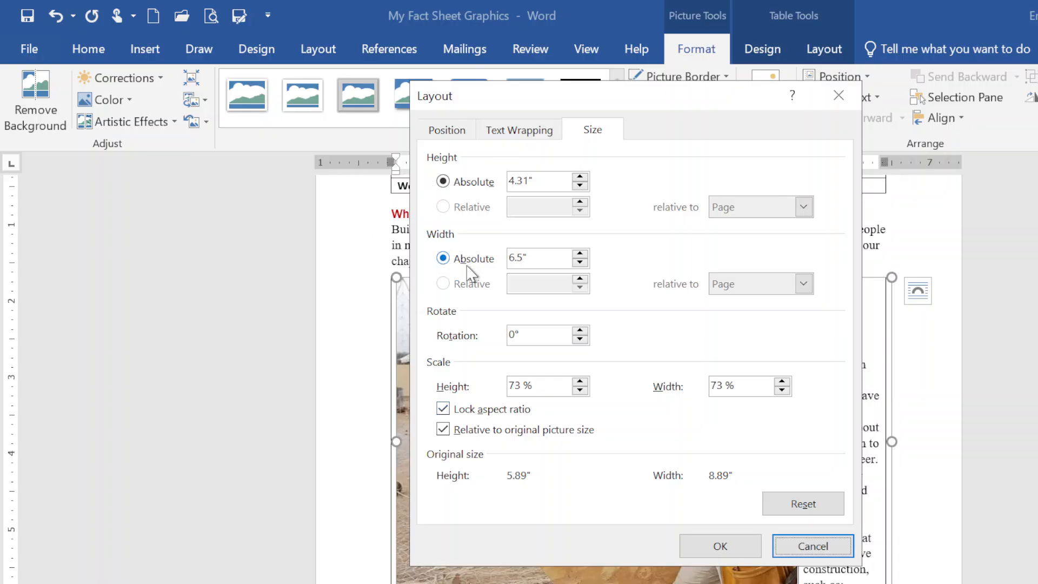
left_click(579, 262)
left_click(579, 263)
left_click(580, 262)
left_click(580, 263)
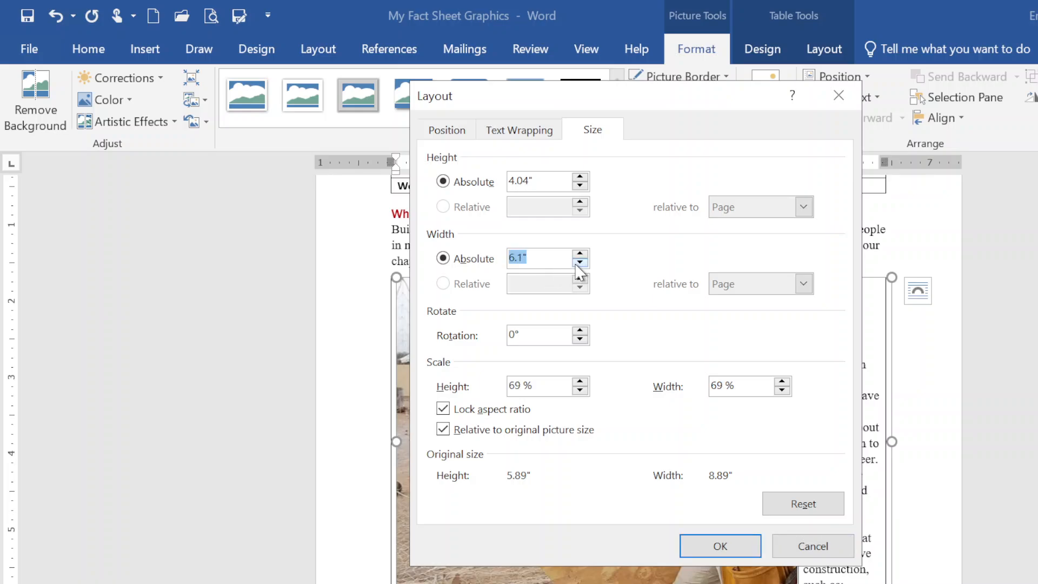
left_click(580, 263)
left_click(579, 262)
left_click(579, 262)
left_click(580, 262)
left_click(580, 262)
left_click(579, 262)
left_click(579, 262)
left_click(580, 262)
left_click(580, 262)
left_click(580, 263)
left_click(579, 262)
left_click(580, 262)
left_click(579, 262)
left_click(579, 262)
left_click(580, 263)
left_click(579, 262)
left_click(579, 262)
left_click(580, 263)
left_click(579, 262)
left_click(579, 262)
left_click(579, 262)
left_click(580, 262)
left_click(580, 262)
left_click(580, 262)
left_click(579, 262)
left_click(580, 262)
left_click(579, 263)
left_click(580, 262)
left_click(580, 262)
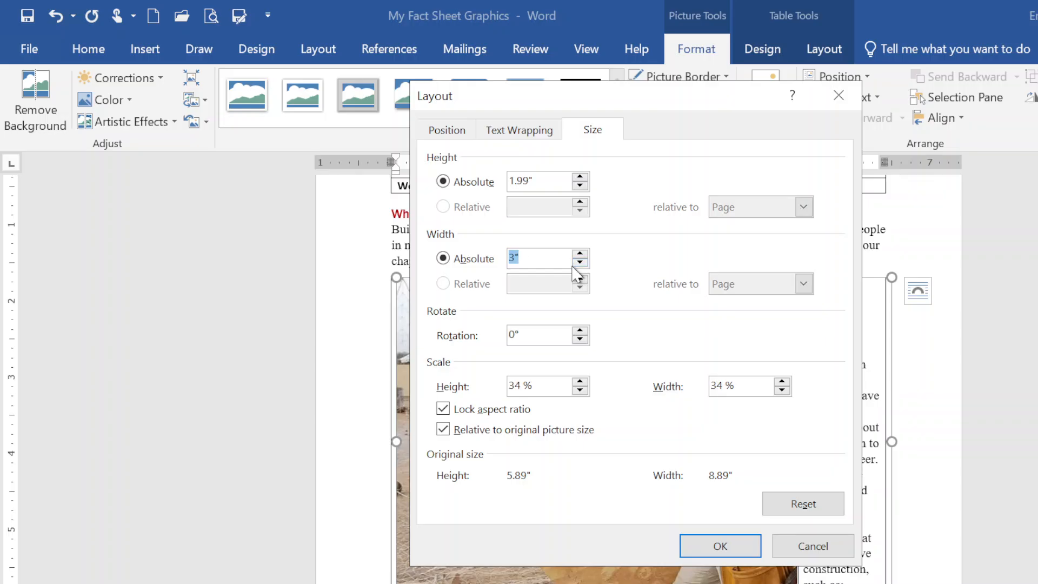
left_click(579, 263)
left_click(580, 262)
left_click(580, 254)
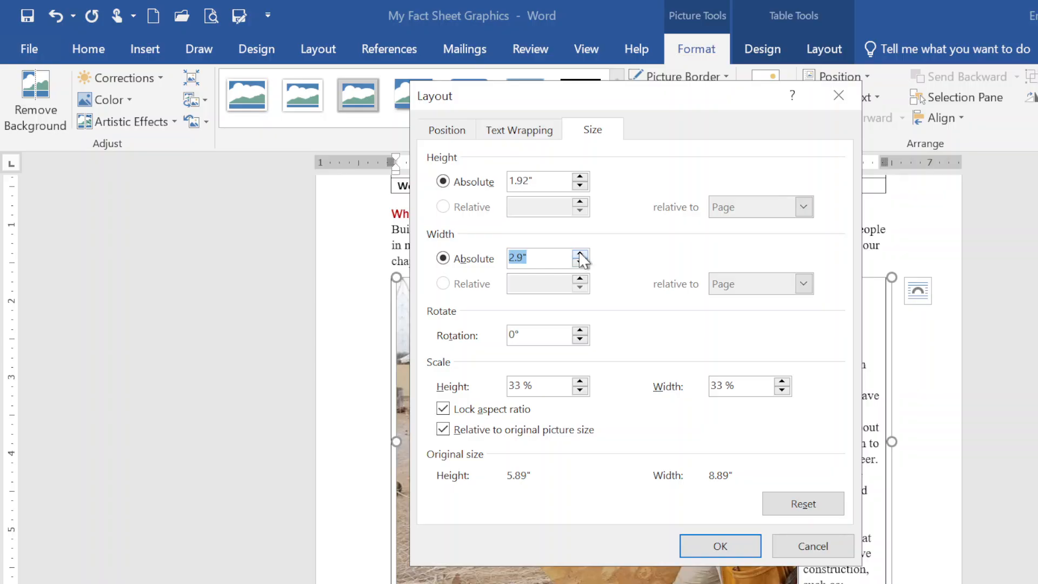
left_click(580, 254)
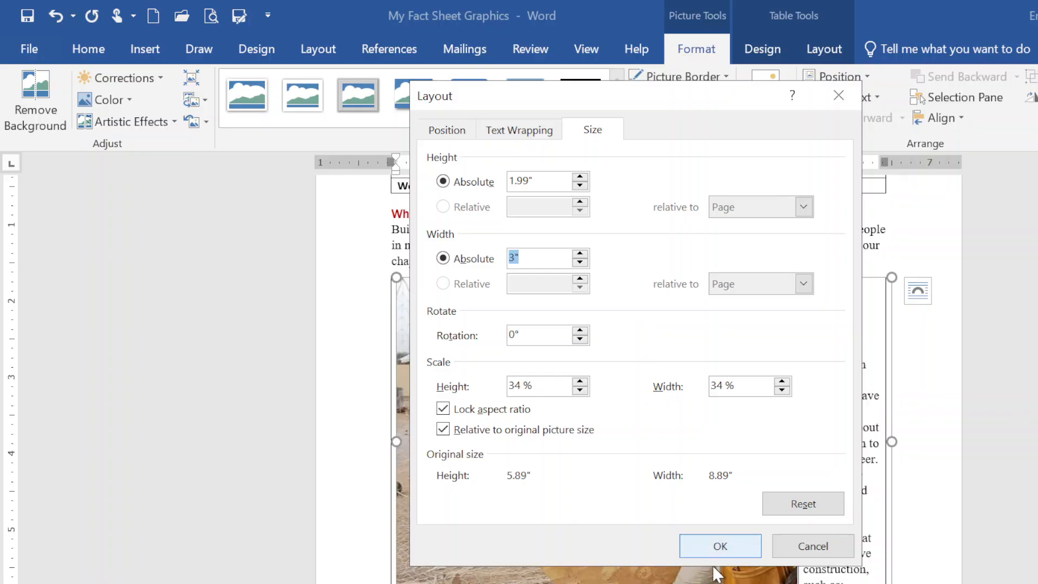
left_click(738, 551)
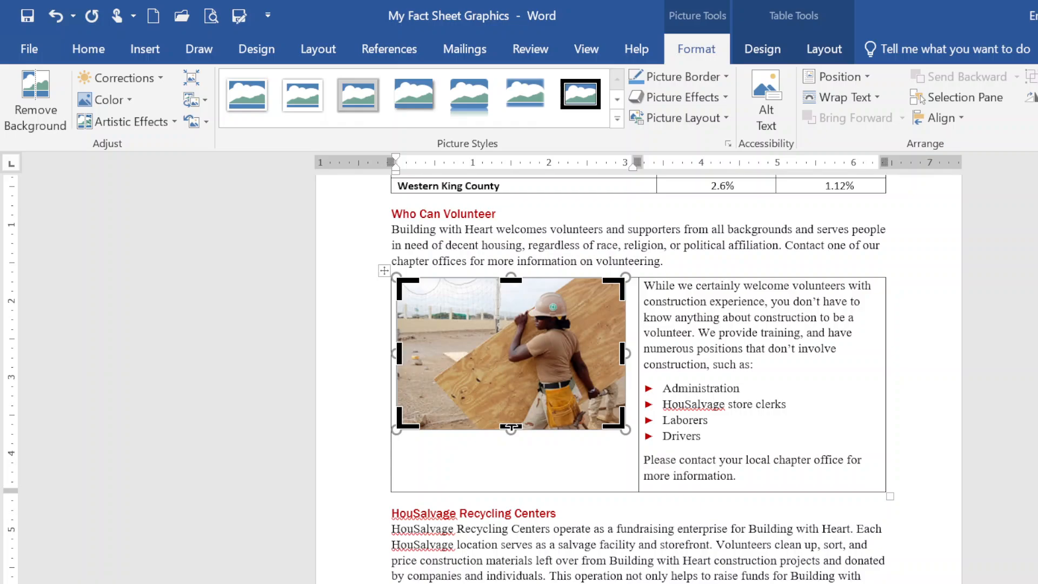
- Crop the plywood picture from its bottom and left edges to about 2 by 1.4 inches around the worker
left_click_drag(510, 427, 522, 387)
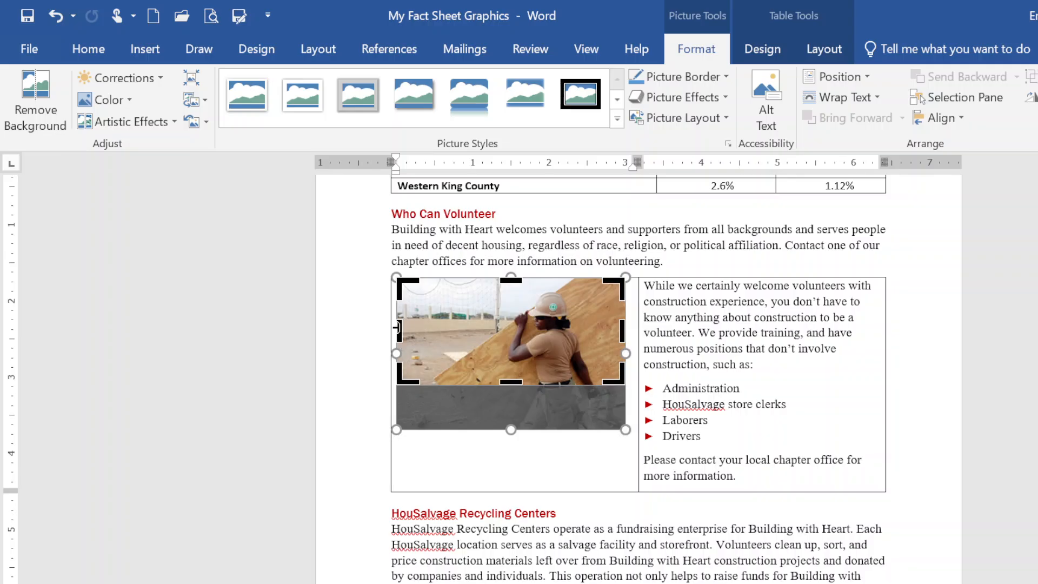
left_click_drag(397, 328, 473, 330)
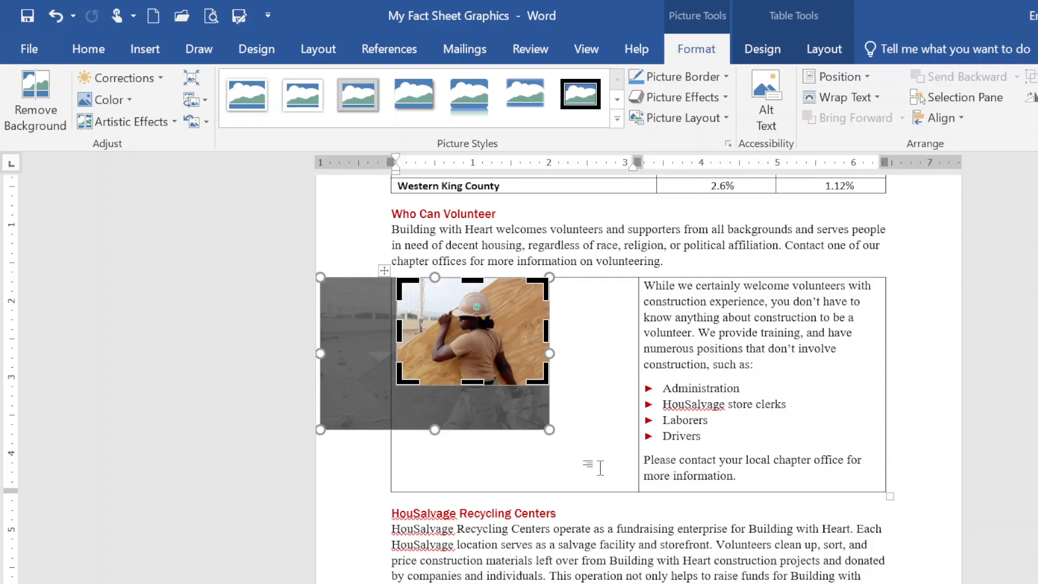
left_click(600, 467)
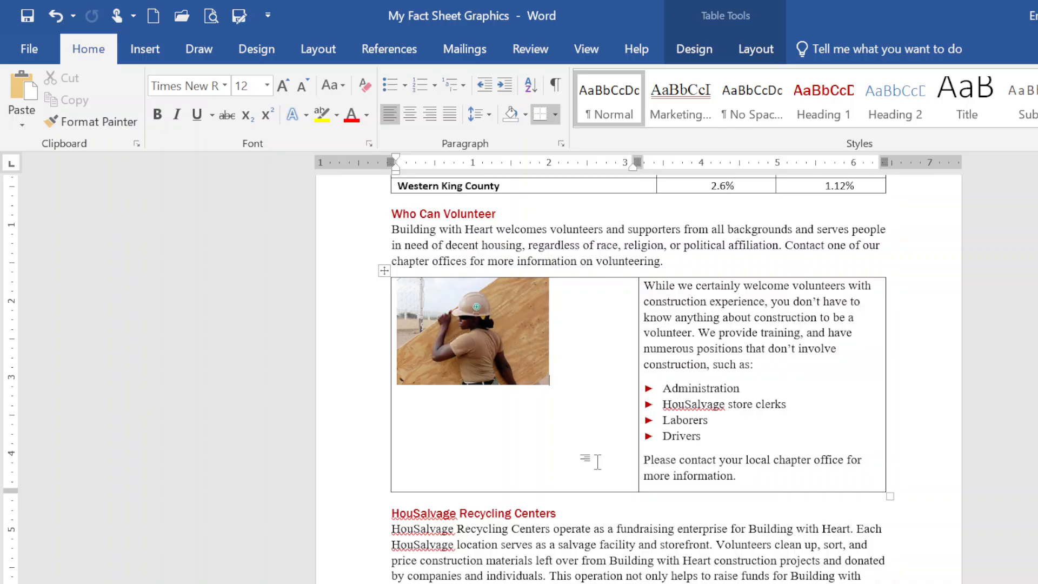
- Enlarge the cropped plywood picture proportionally to about 3.1 inches wide so it fills the cell's width
left_click(479, 338)
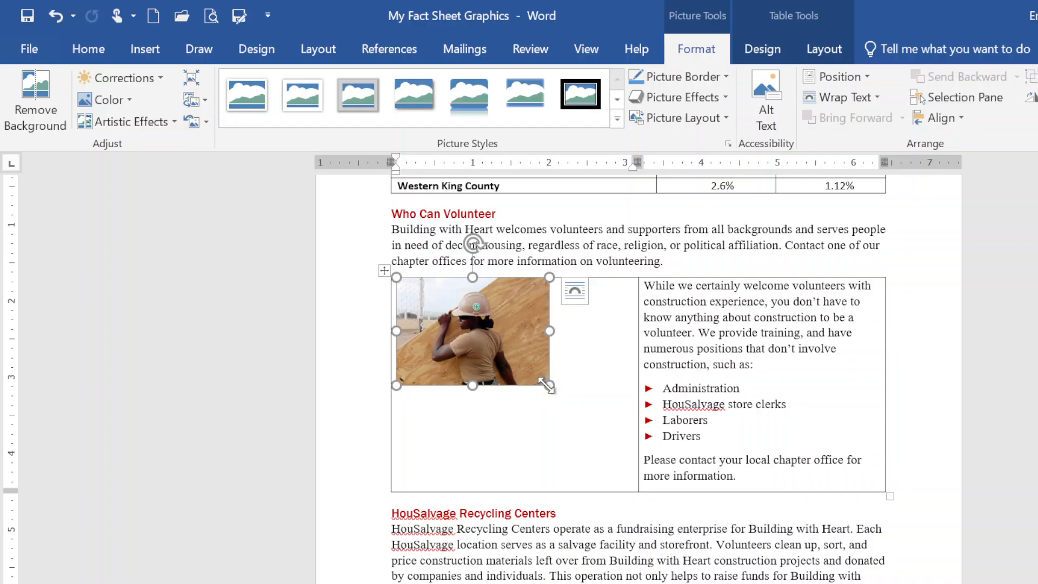
left_click_drag(547, 388, 592, 444)
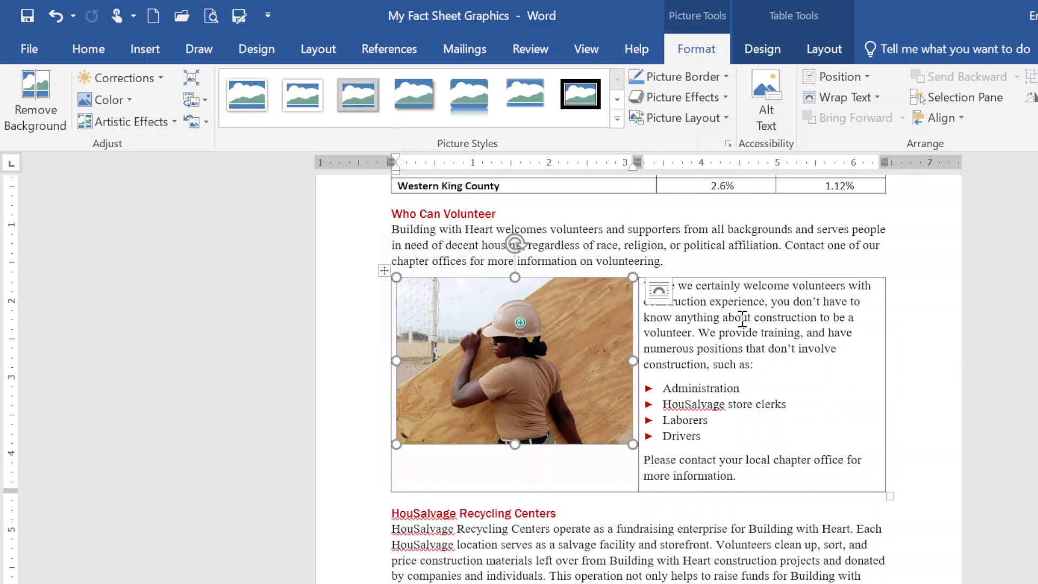
left_click(730, 308)
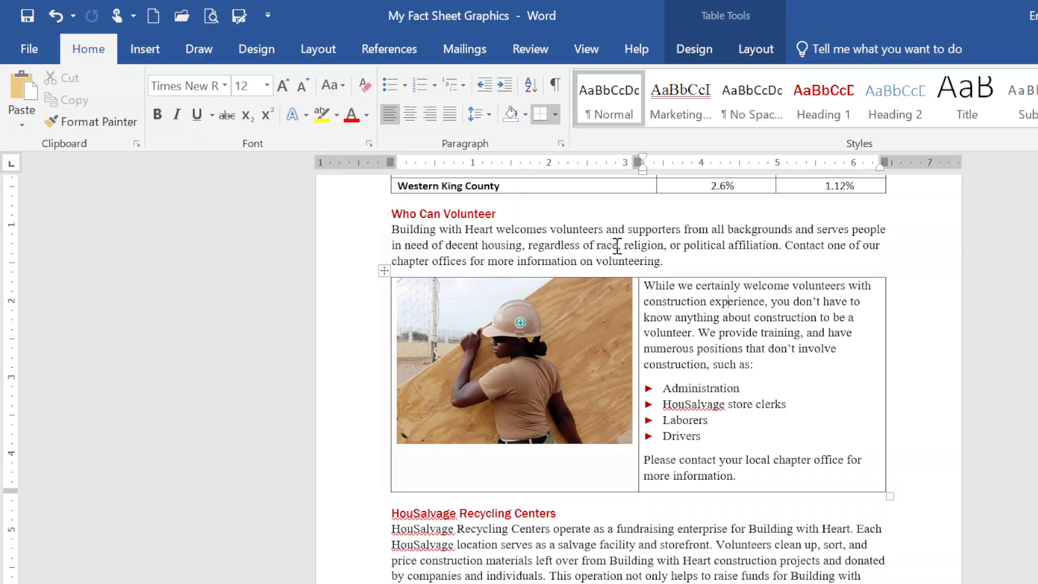
- Remove all borders from the table holding the plywood picture and the volunteer text
left_click(383, 271)
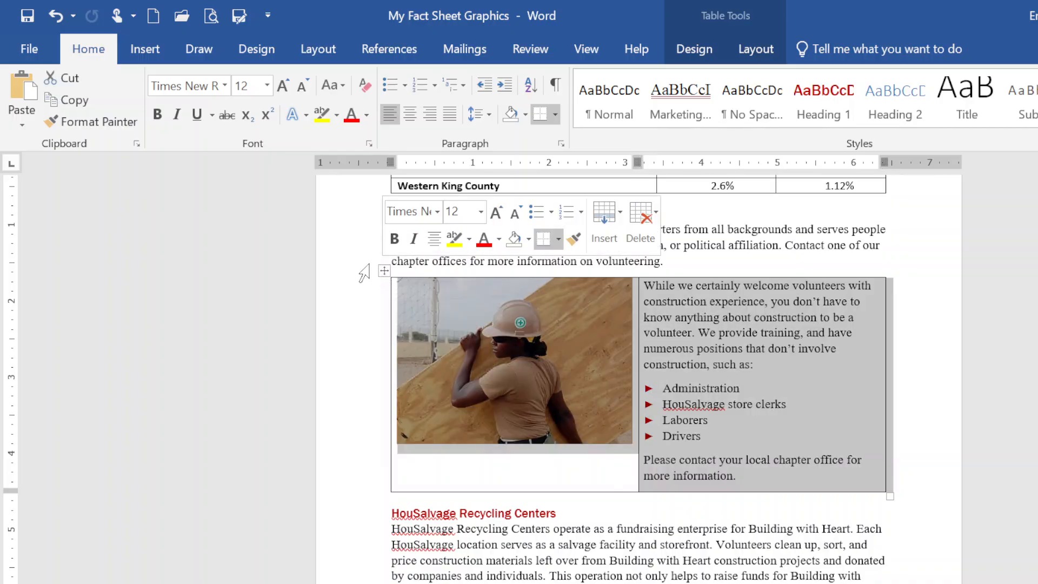
left_click(525, 114)
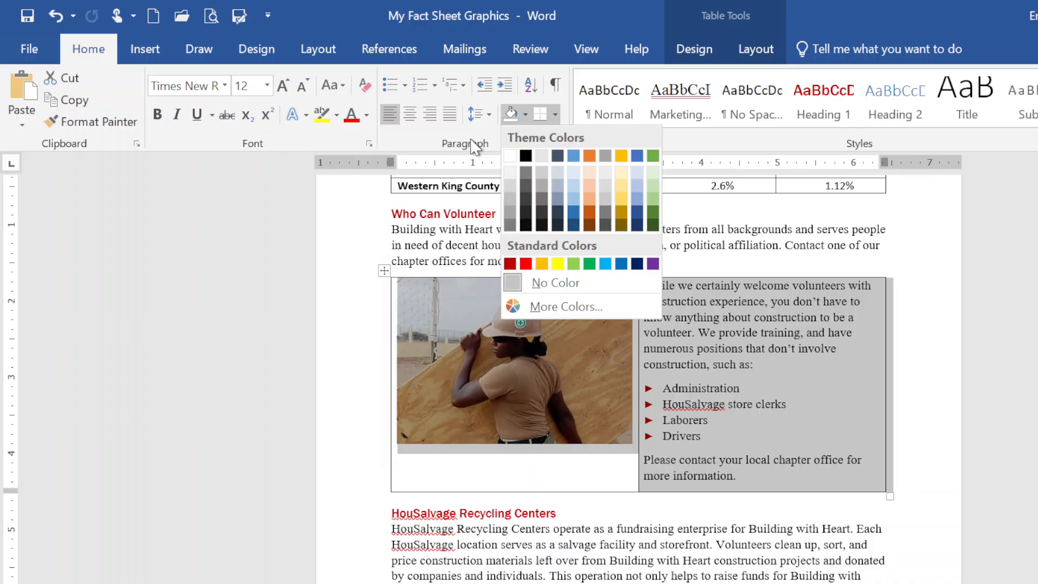
left_click(442, 137)
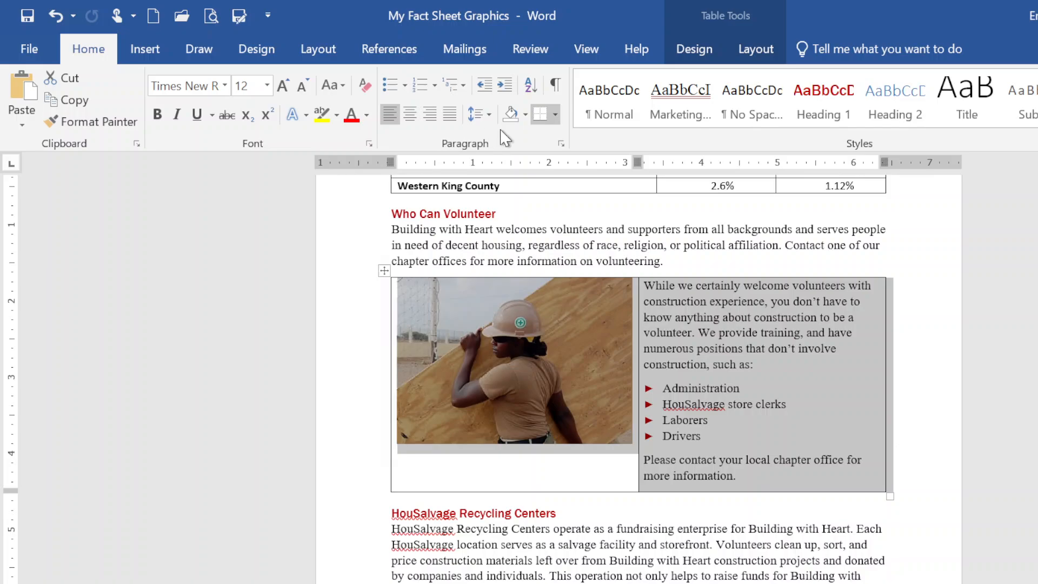
left_click(555, 115)
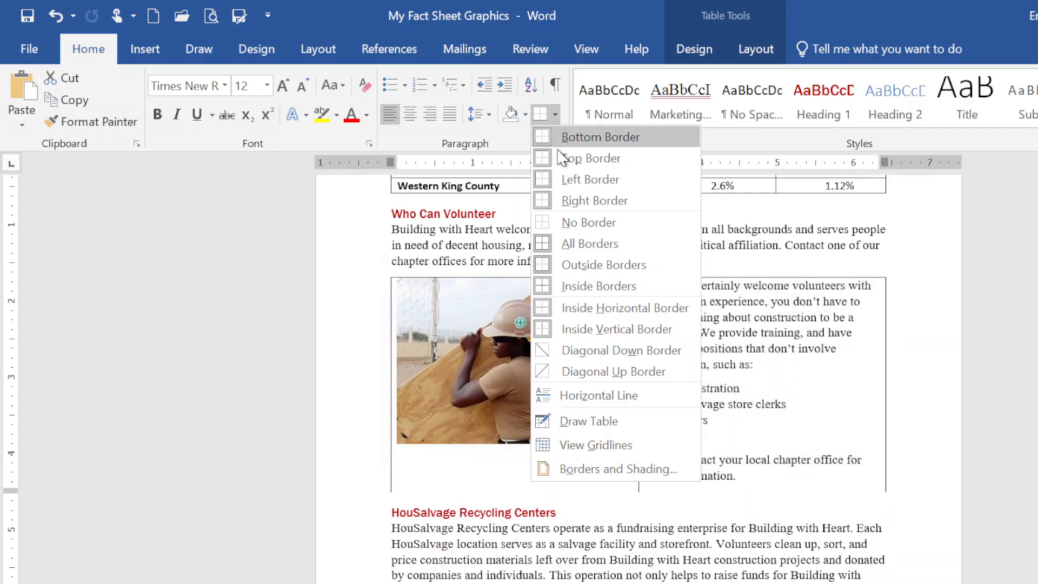
left_click(569, 223)
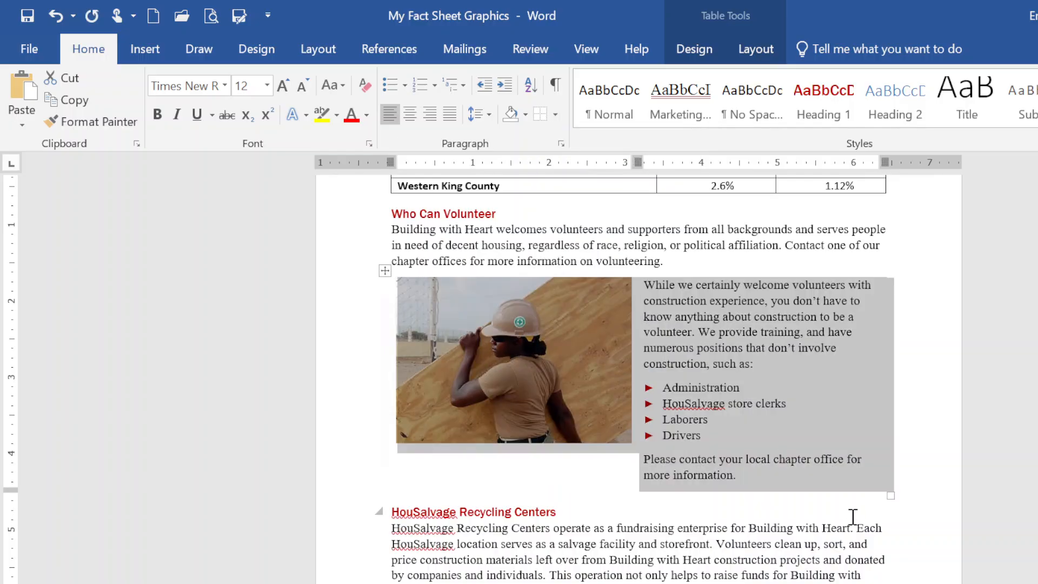
left_click(453, 559)
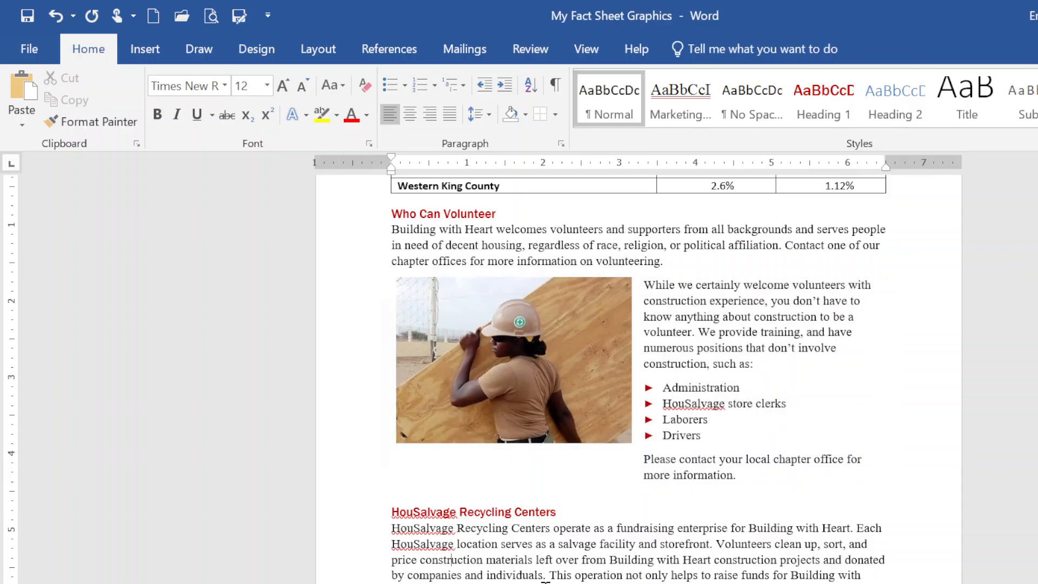
- Save the fact sheet document with the borderless picture table
scroll(724, 365, "up", 3)
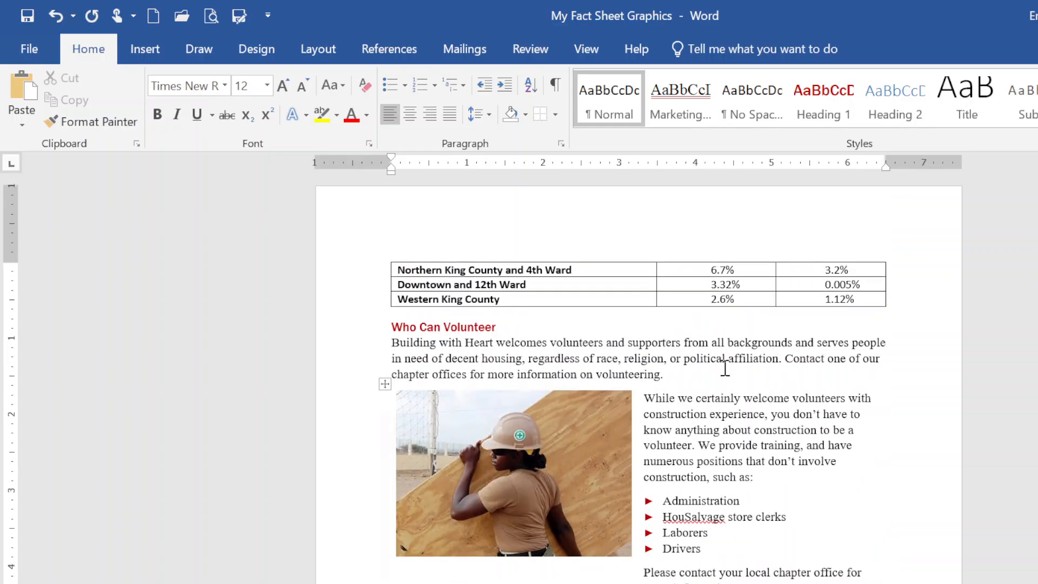
scroll(723, 368, "down", 2)
scroll(723, 368, "down", 1)
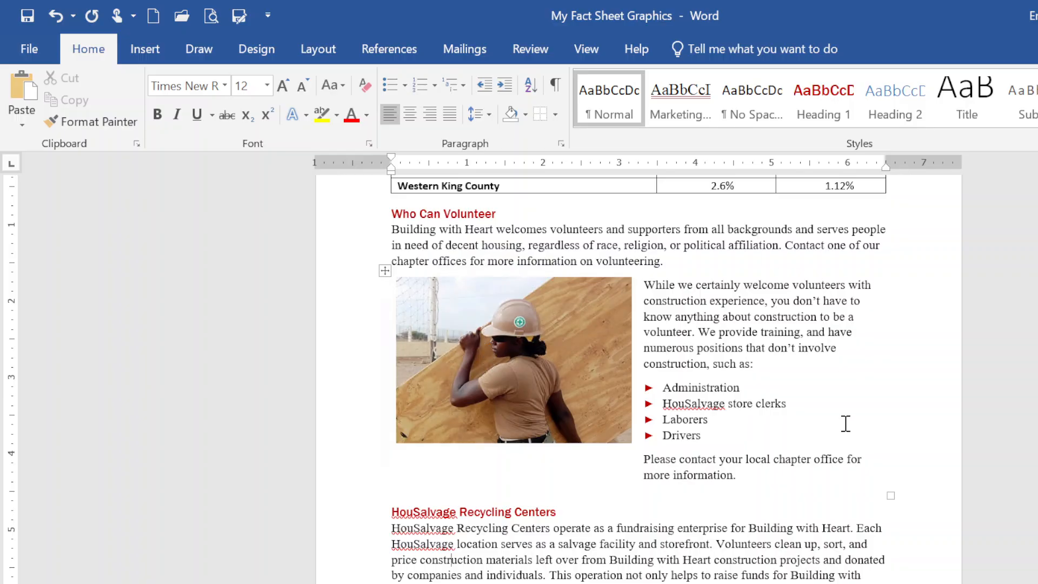
left_click(704, 348)
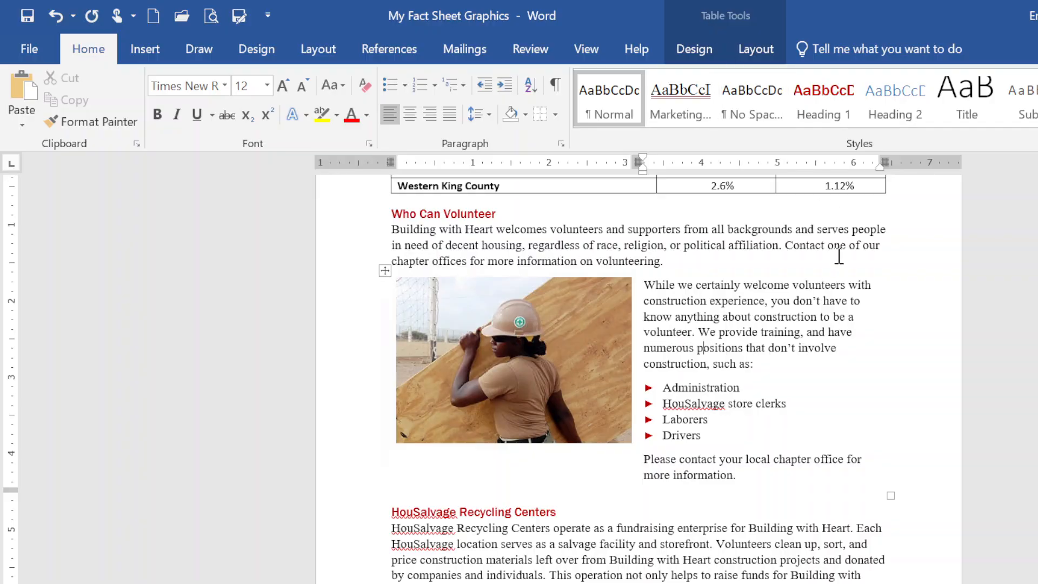
left_click(686, 318)
left_click(28, 16)
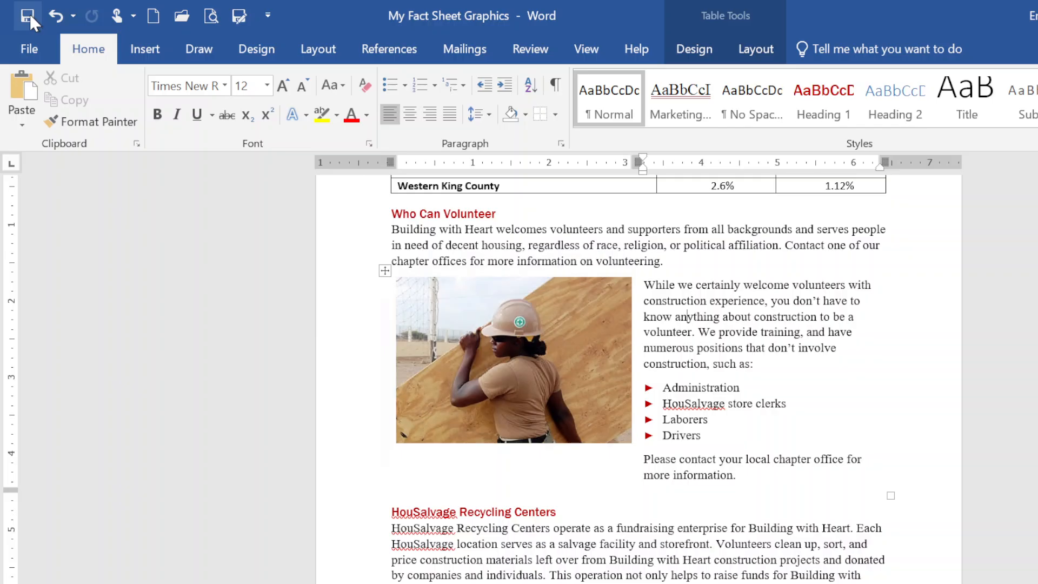